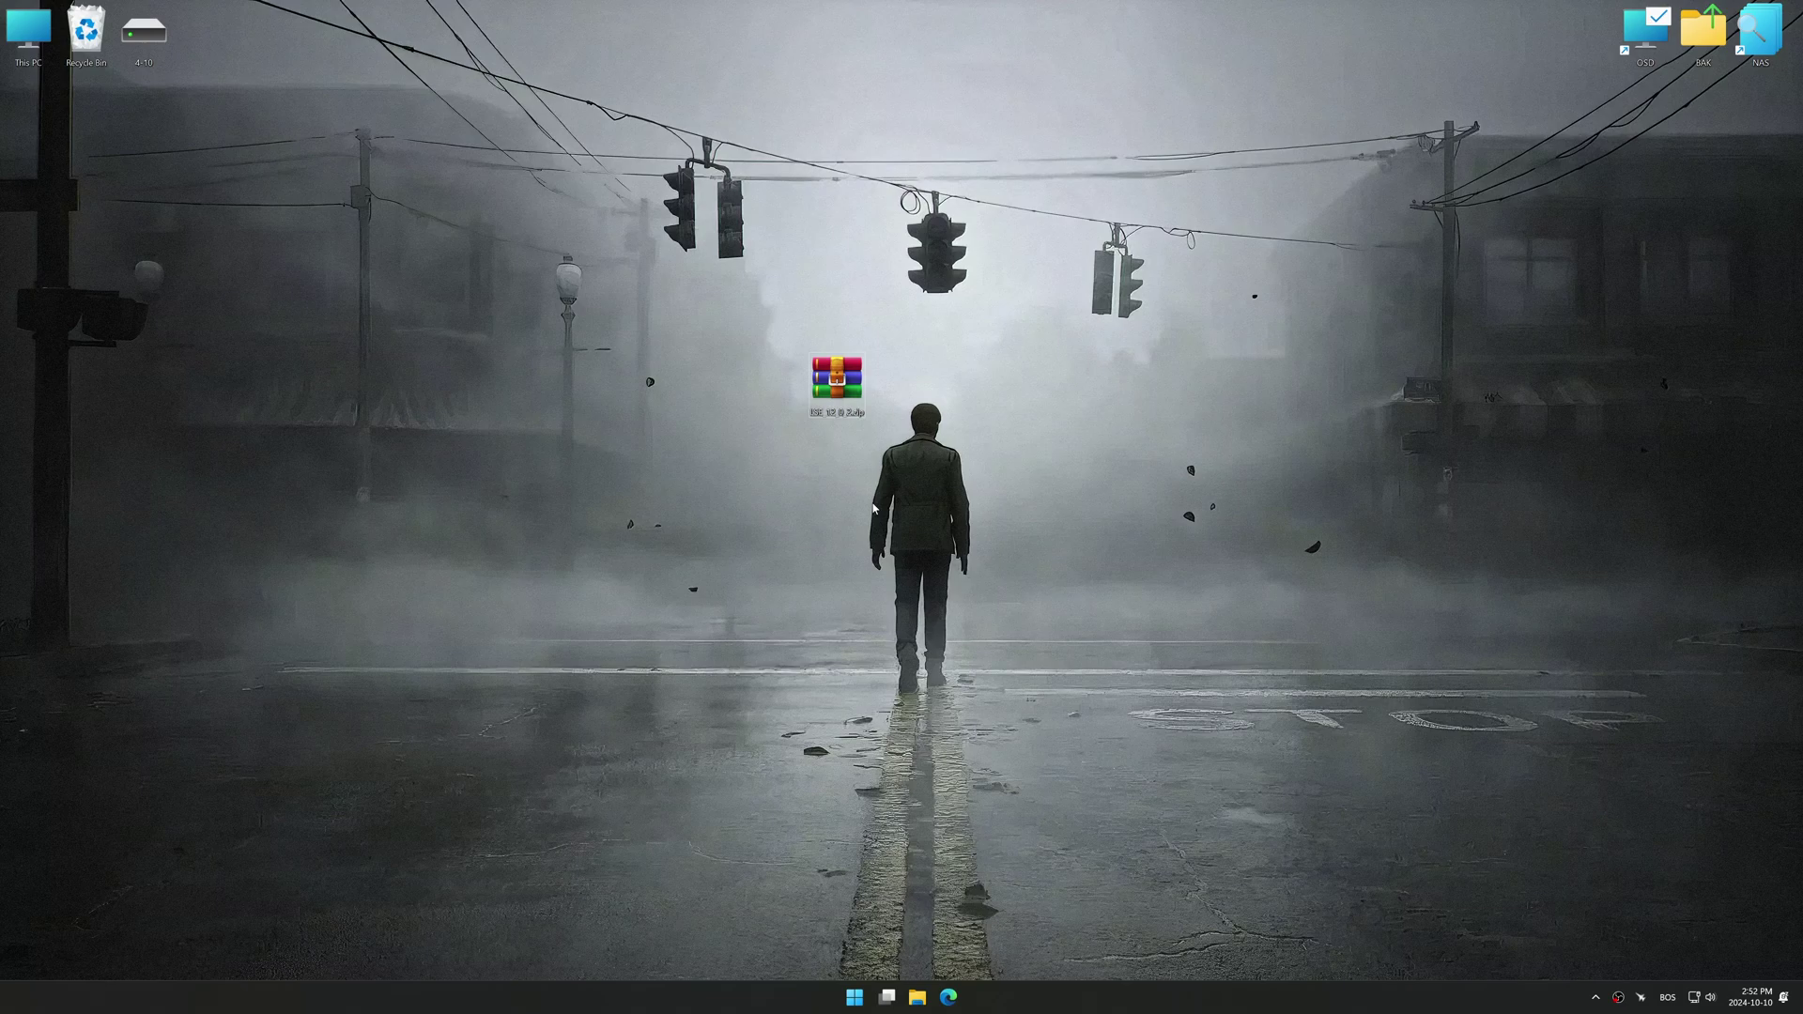
Extract the Low Specs Experience zip with WinRAR and install the app through to Finish
{"action": "right_click", "coordinate": [839, 380]}
{"action": "mouse_move", "coordinate": [880, 402]}
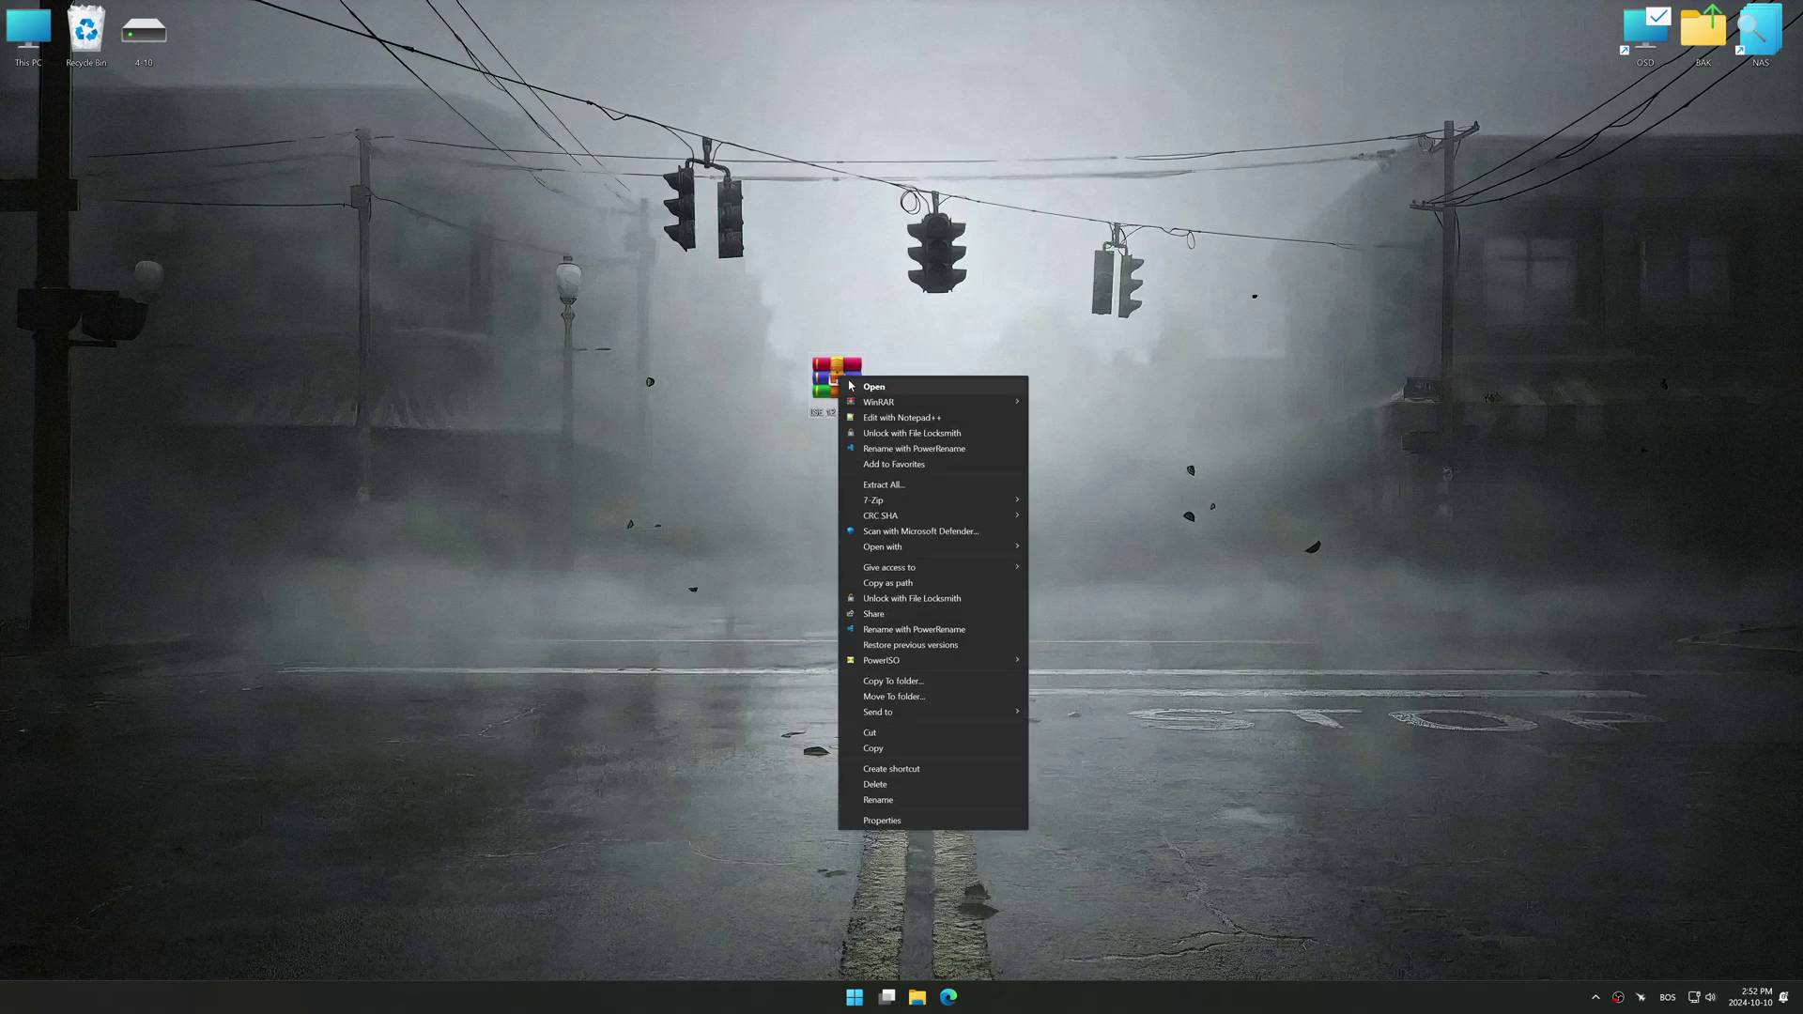
{"action": "left_click", "coordinate": [1033, 451]}
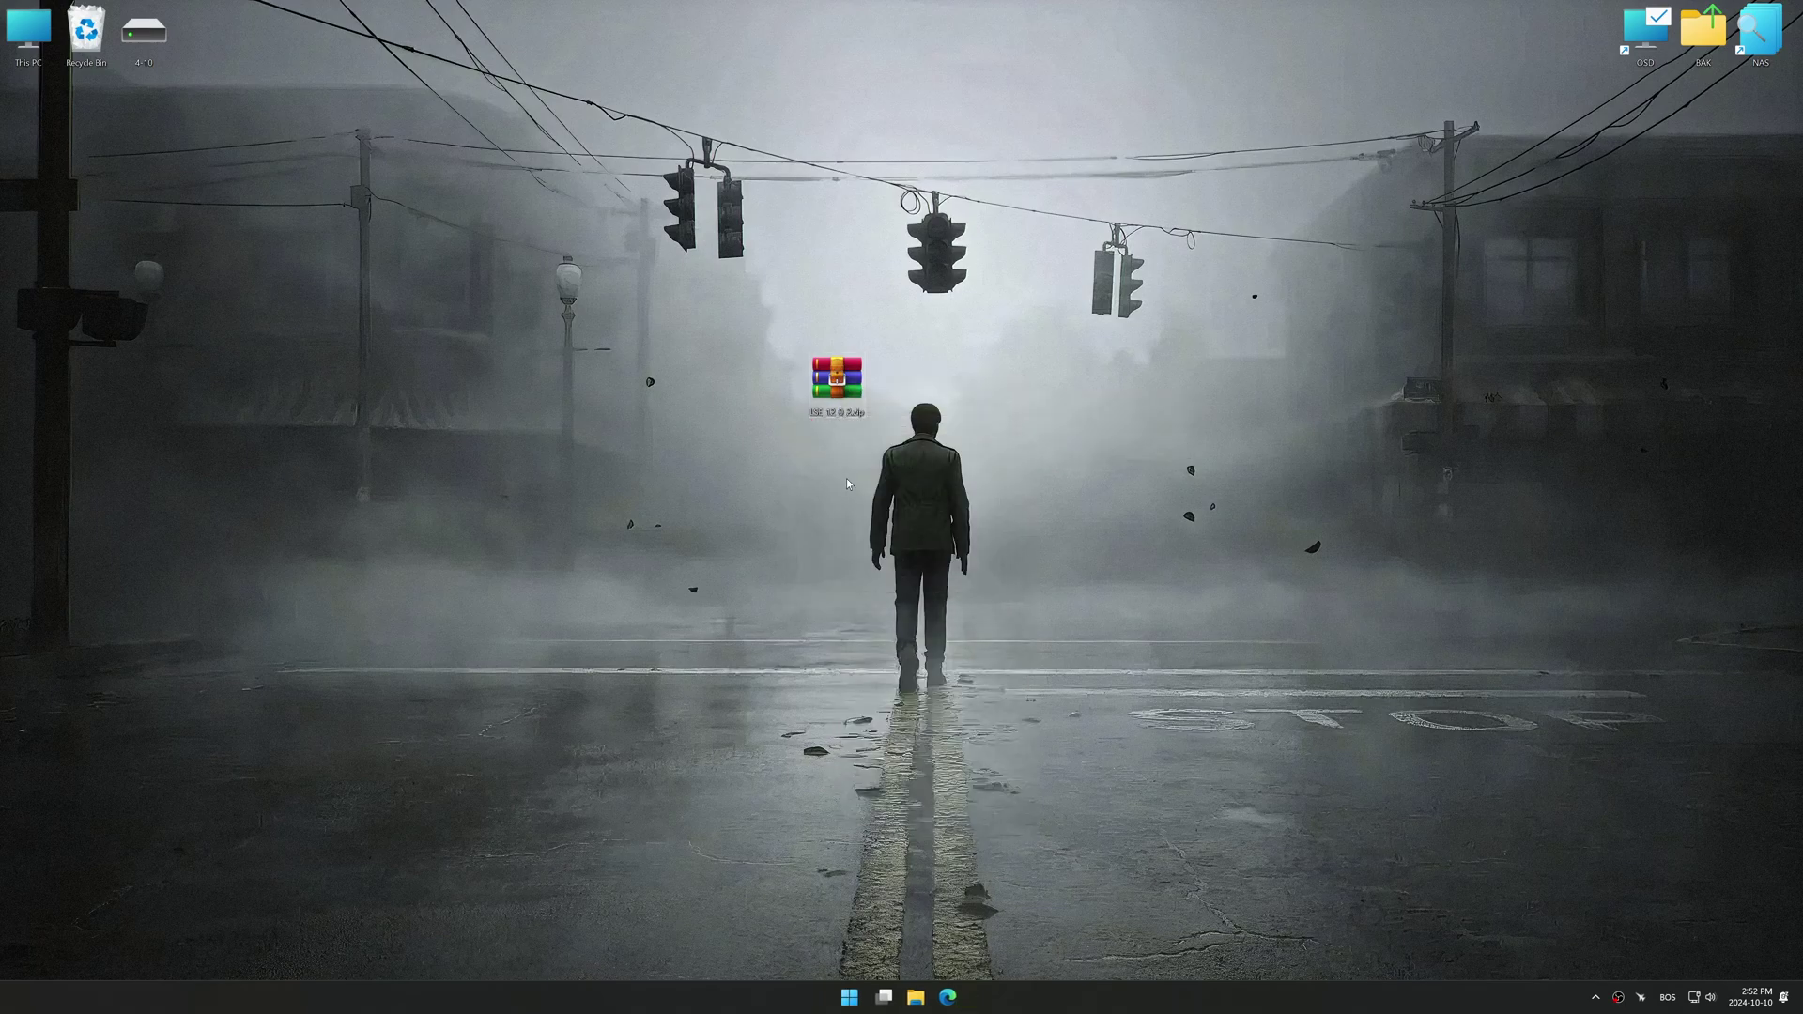
{"action": "double_click", "coordinate": [29, 211]}
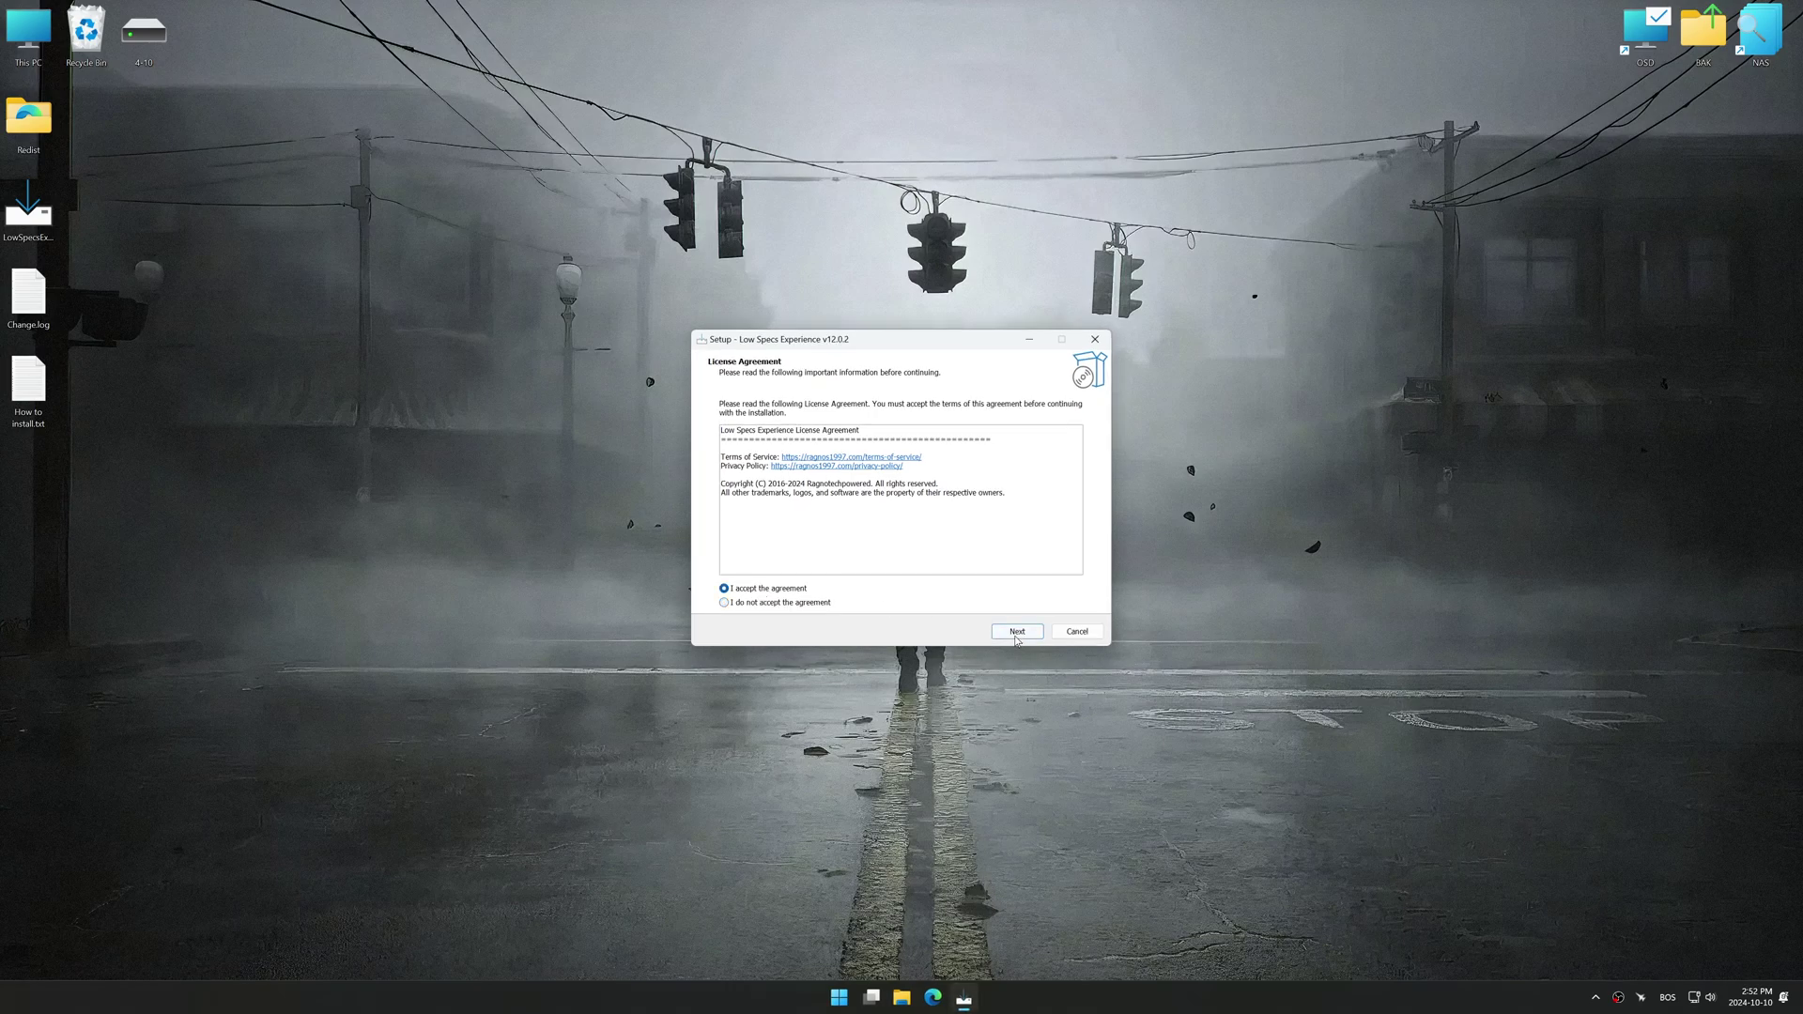
{"action": "left_click", "coordinate": [1015, 638]}
{"action": "left_click", "coordinate": [1014, 637]}
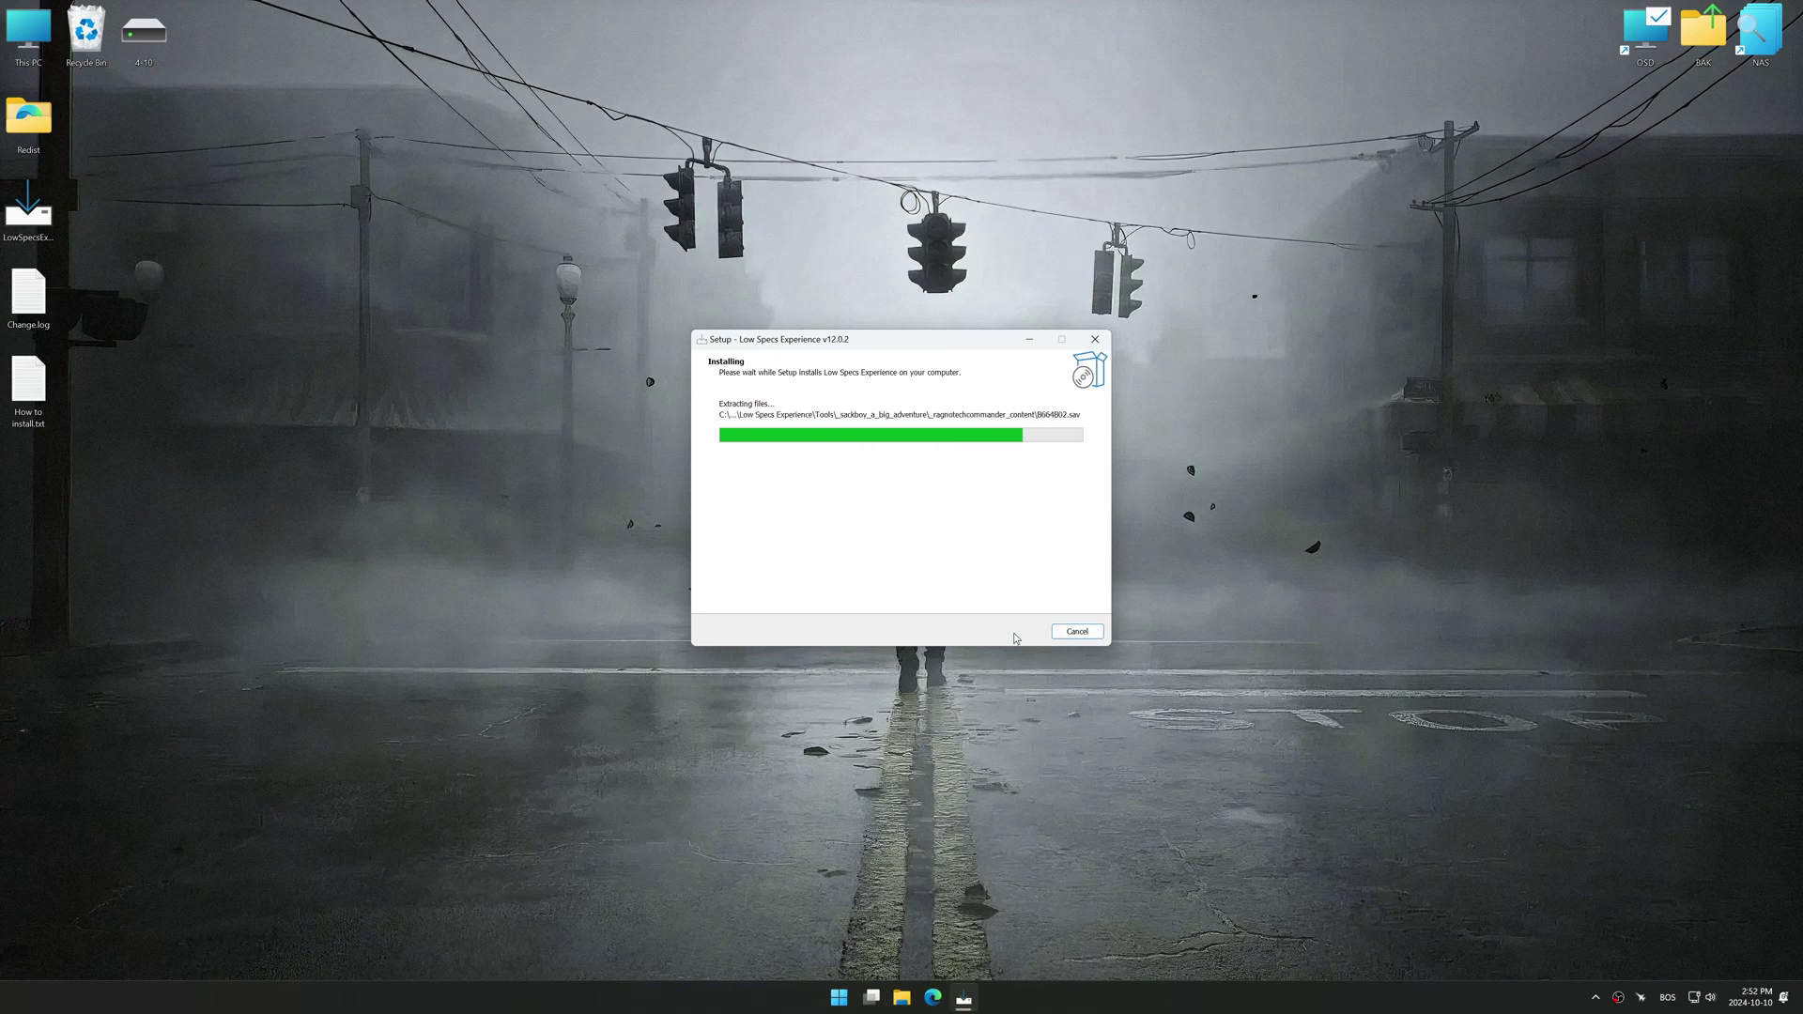
{"action": "left_click", "coordinate": [1015, 632]}
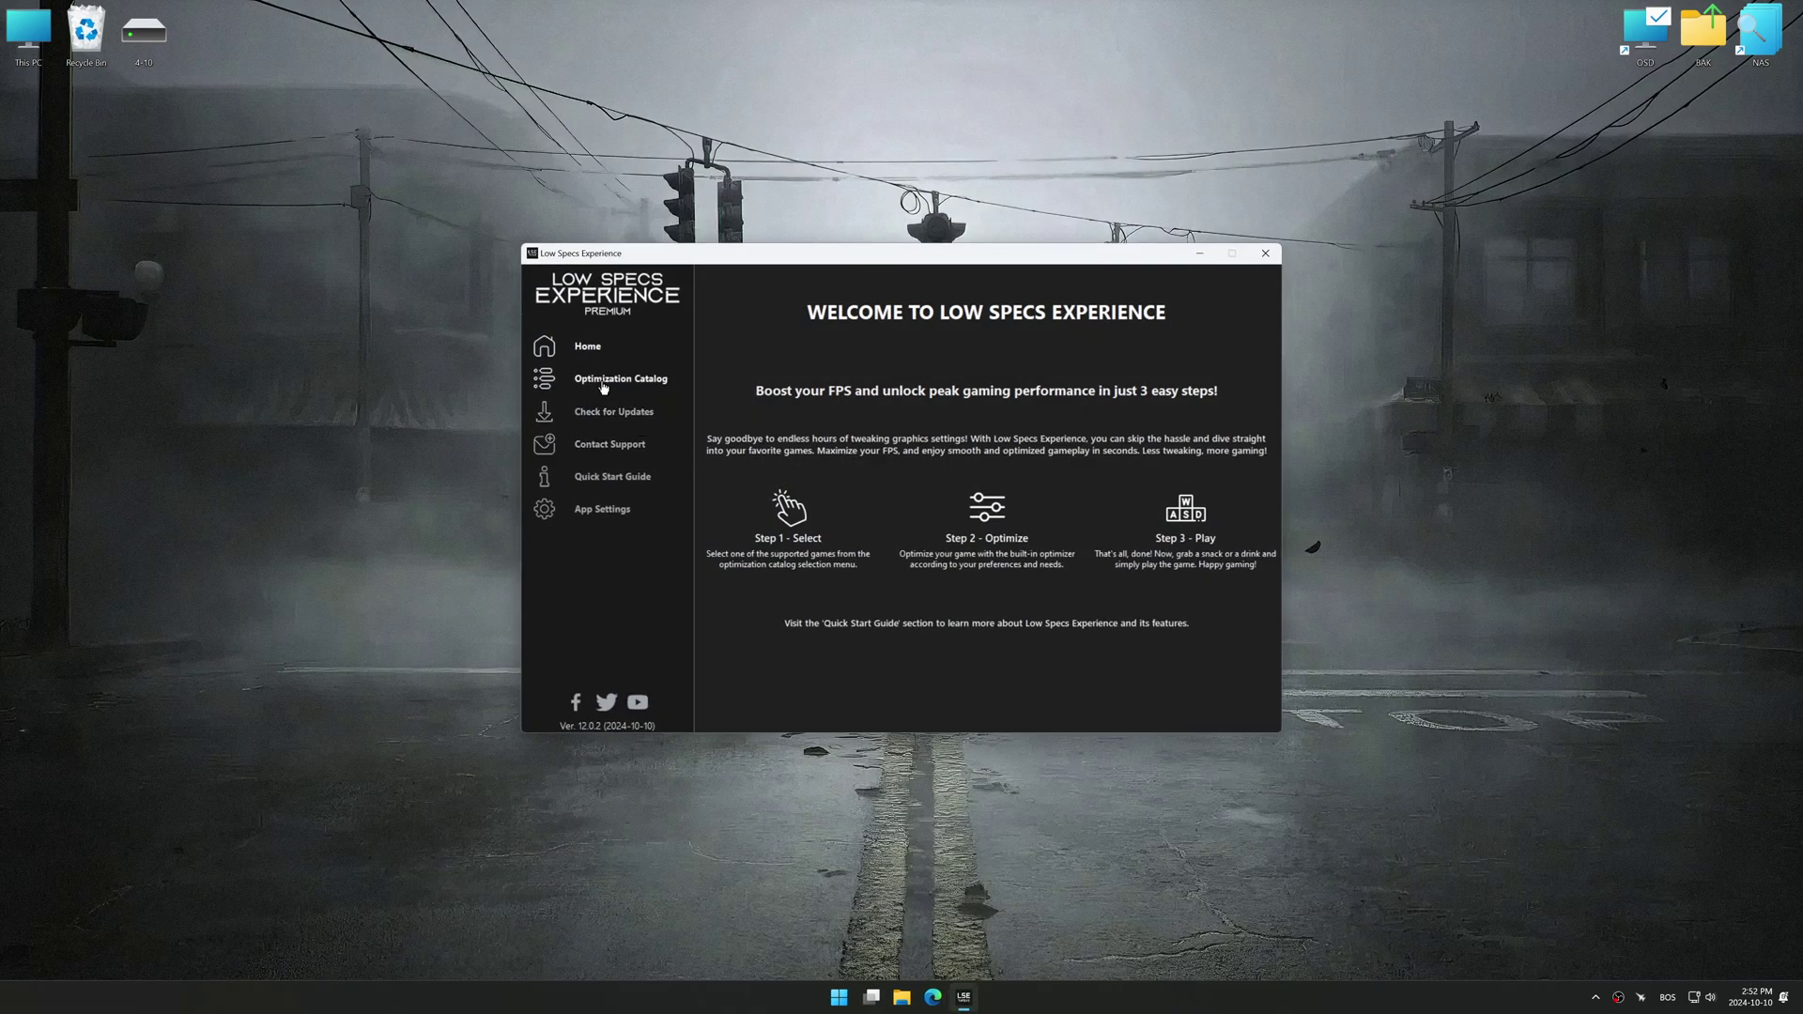
Choose Silent Hill 2 (2024) in the Optimization Catalog and load its package after the compatibility check
{"action": "left_click", "coordinate": [597, 378]}
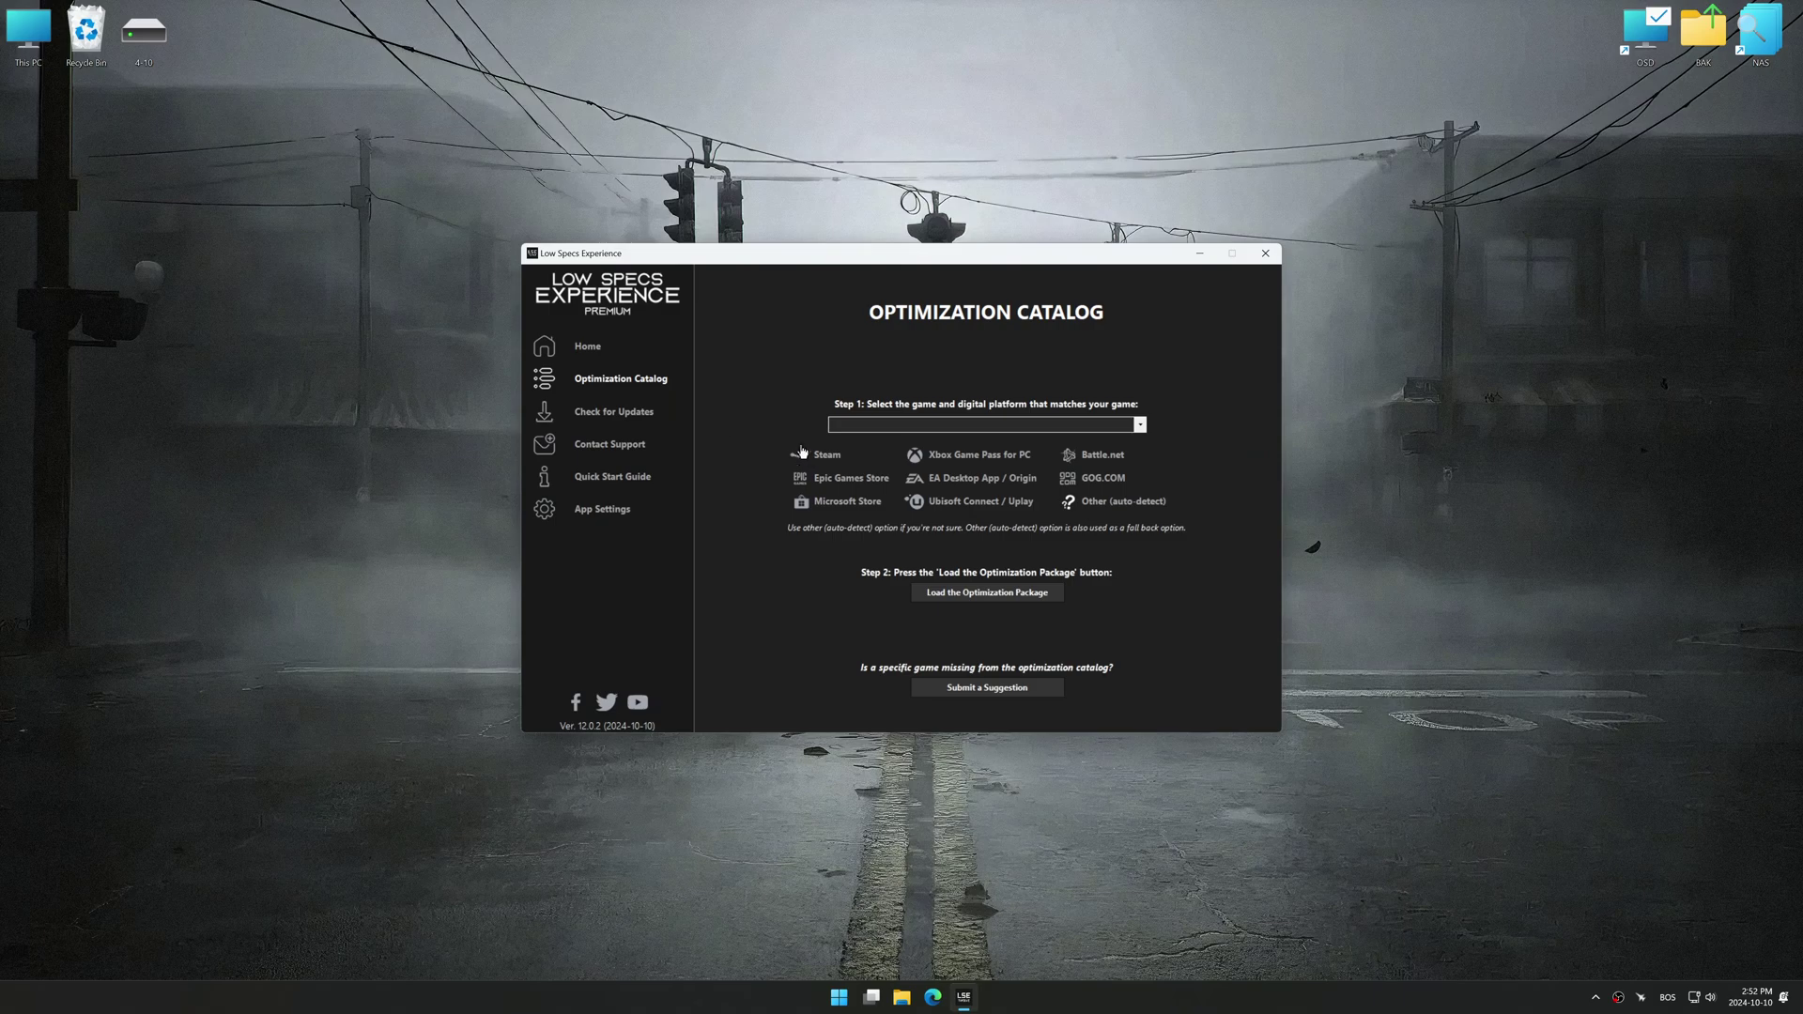
{"action": "left_click", "coordinate": [916, 424]}
{"action": "scroll", "coordinate": [963, 521], "scroll_direction": "down", "scroll_amount": 10}
{"action": "scroll", "coordinate": [962, 507], "scroll_direction": "down", "scroll_amount": 10}
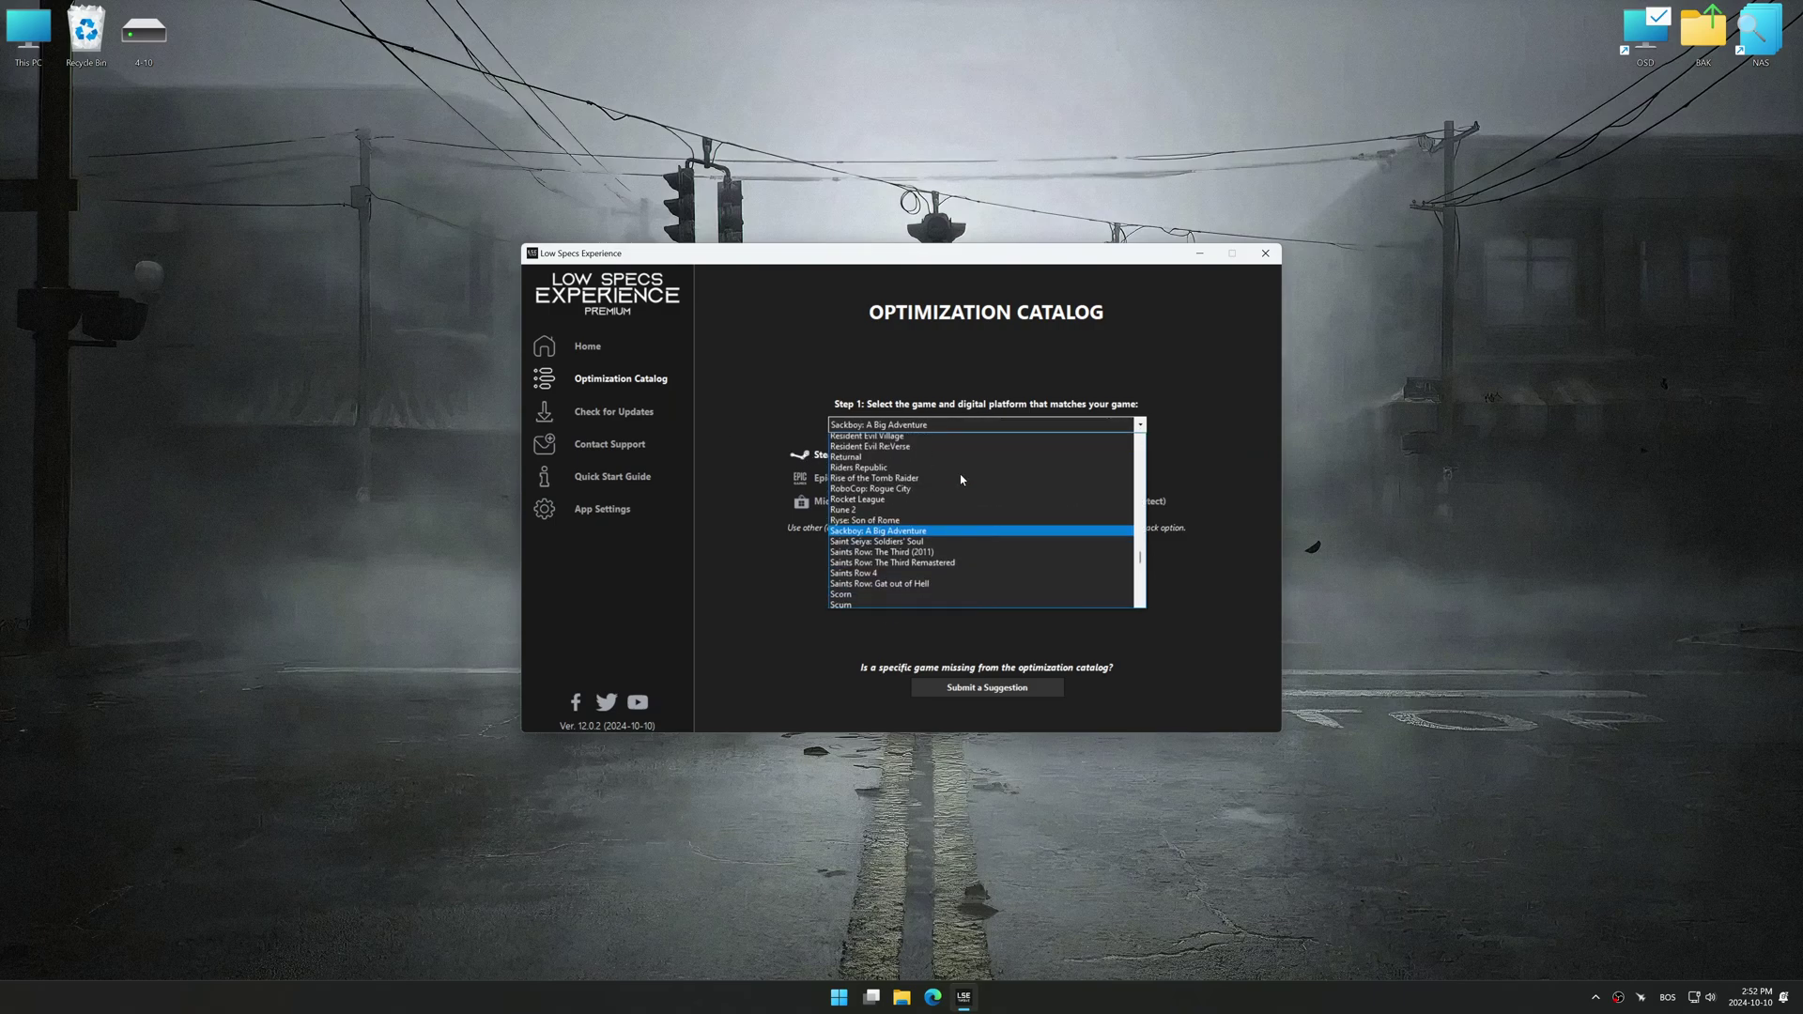
{"action": "scroll", "coordinate": [963, 479], "scroll_direction": "down", "scroll_amount": 10}
{"action": "scroll", "coordinate": [963, 481], "scroll_direction": "down", "scroll_amount": 2}
{"action": "scroll", "coordinate": [965, 483], "scroll_direction": "down", "scroll_amount": 1}
{"action": "scroll", "coordinate": [945, 490], "scroll_direction": "down", "scroll_amount": 2}
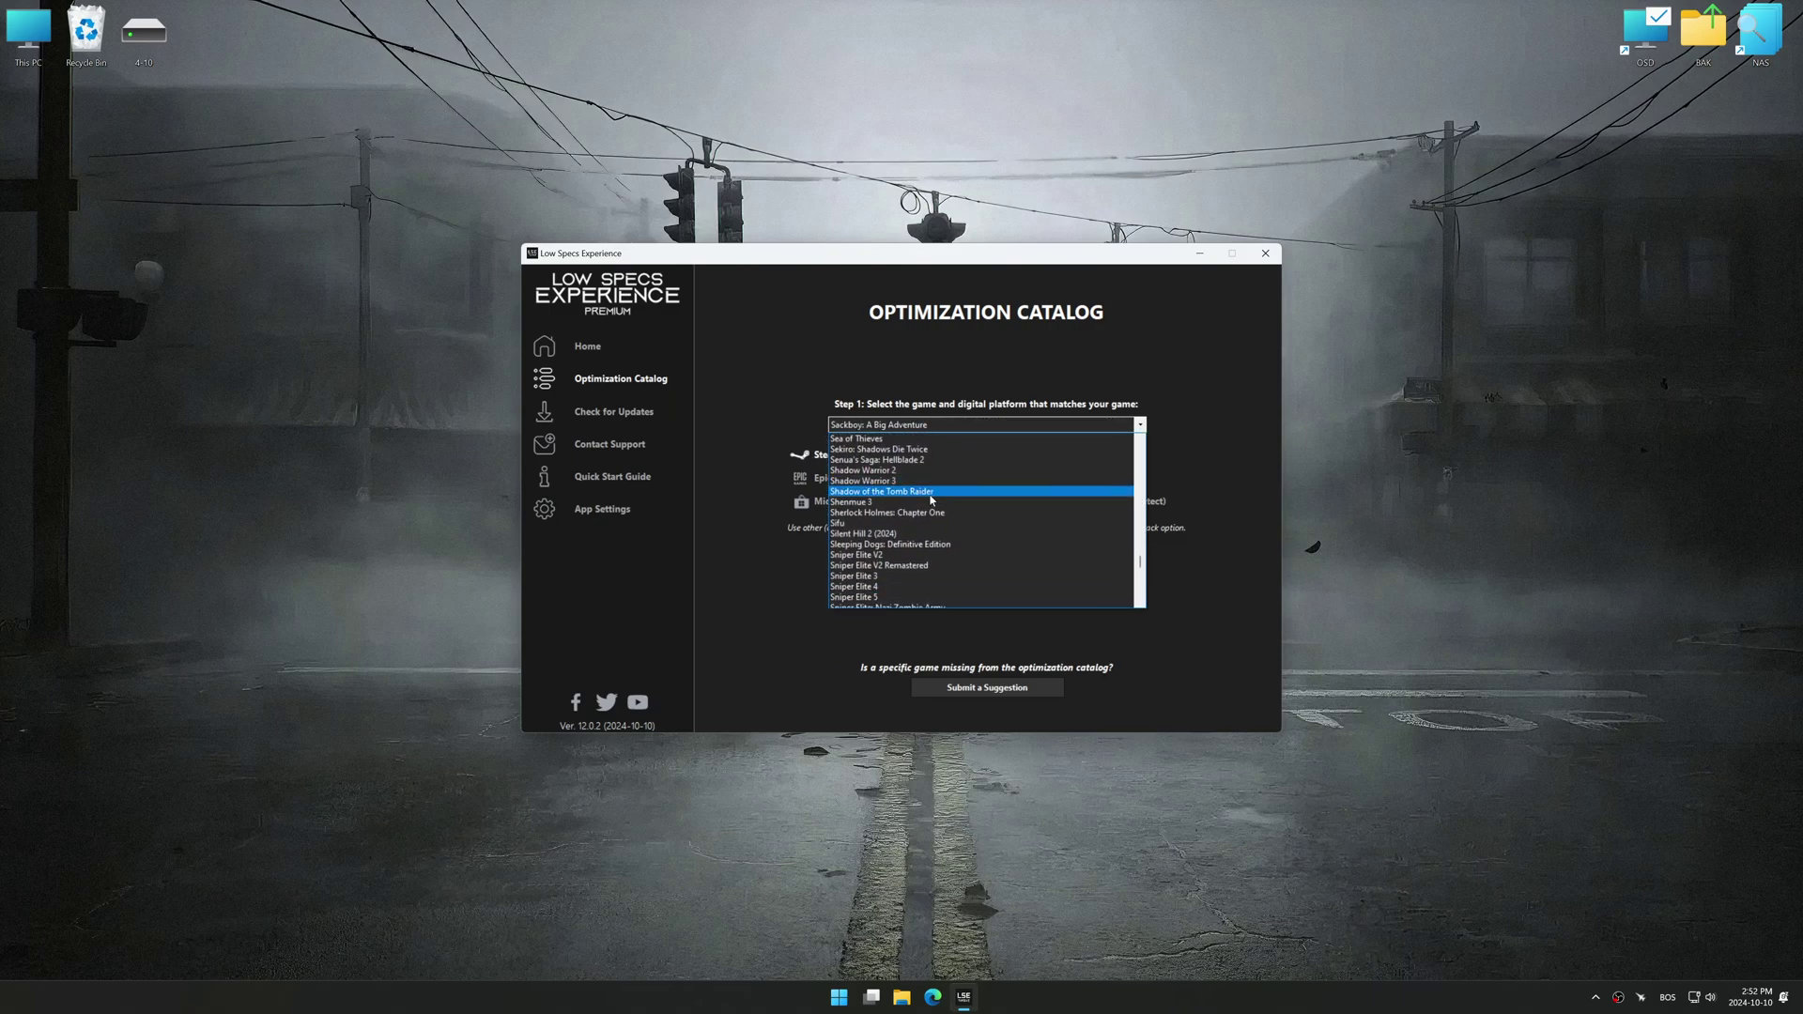
{"action": "left_click", "coordinate": [894, 535]}
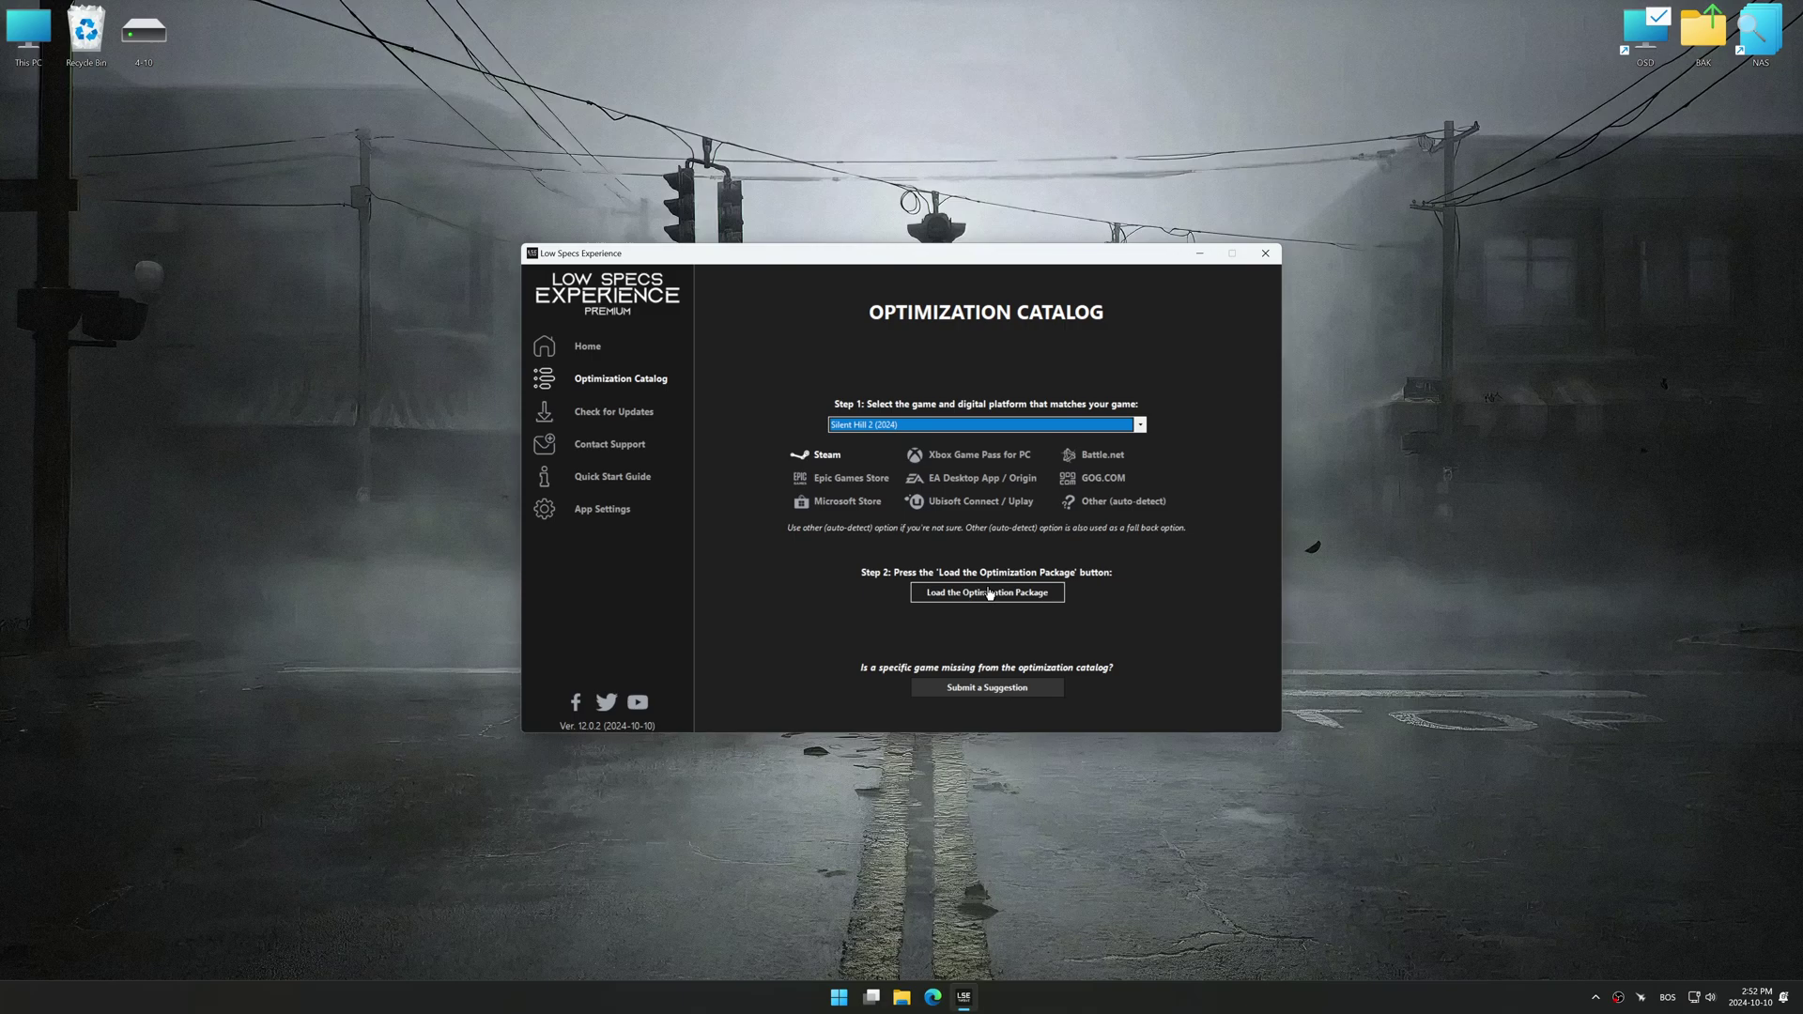
{"action": "left_click", "coordinate": [989, 592]}
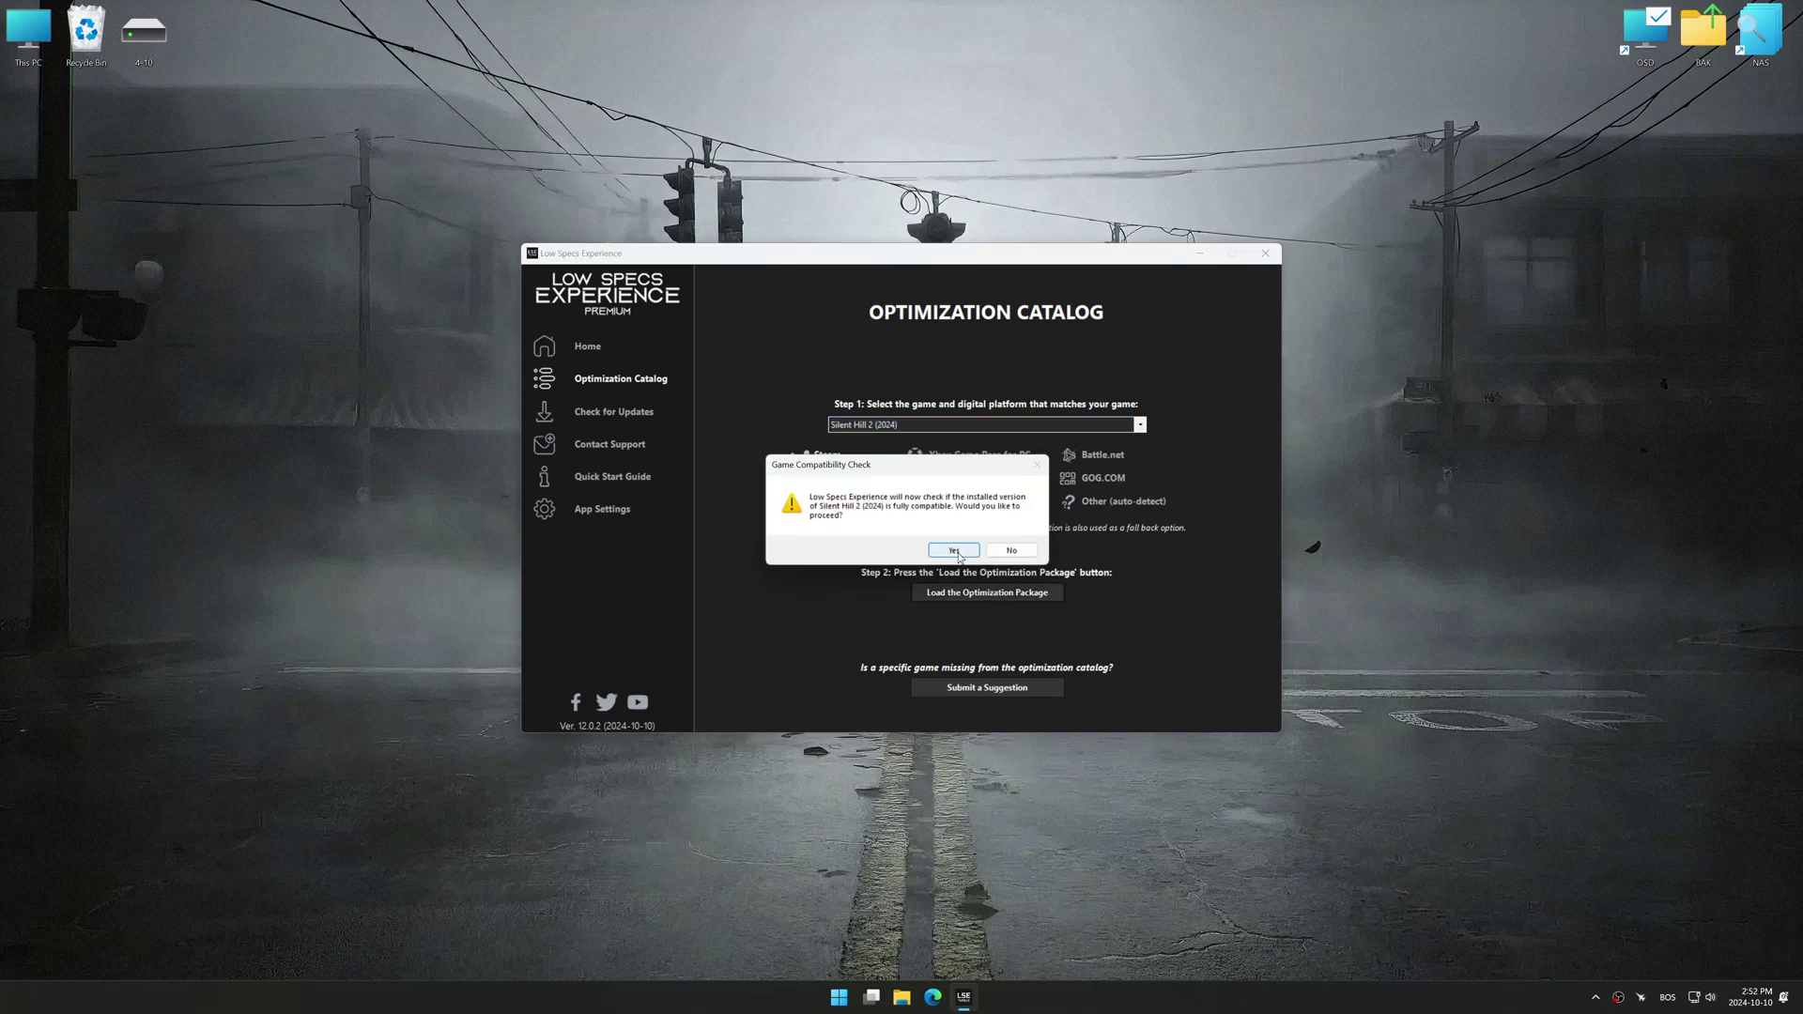
{"action": "left_click", "coordinate": [960, 559]}
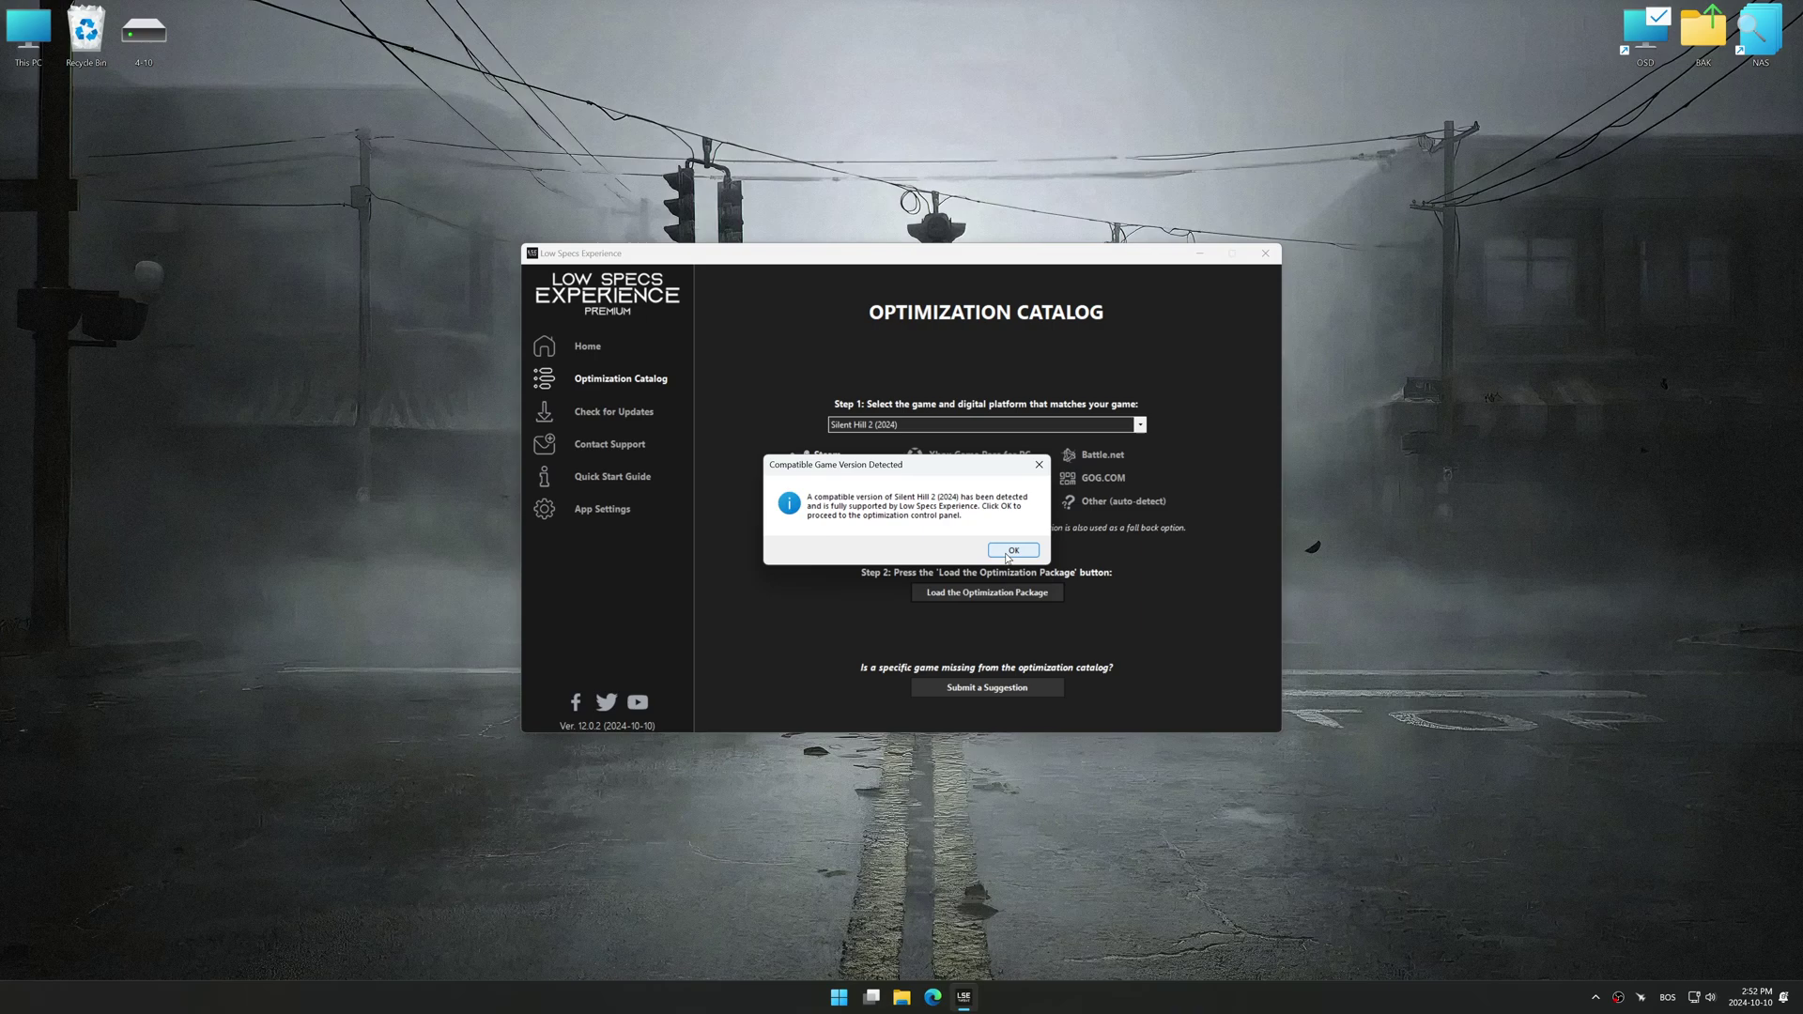
{"action": "left_click", "coordinate": [1006, 554]}
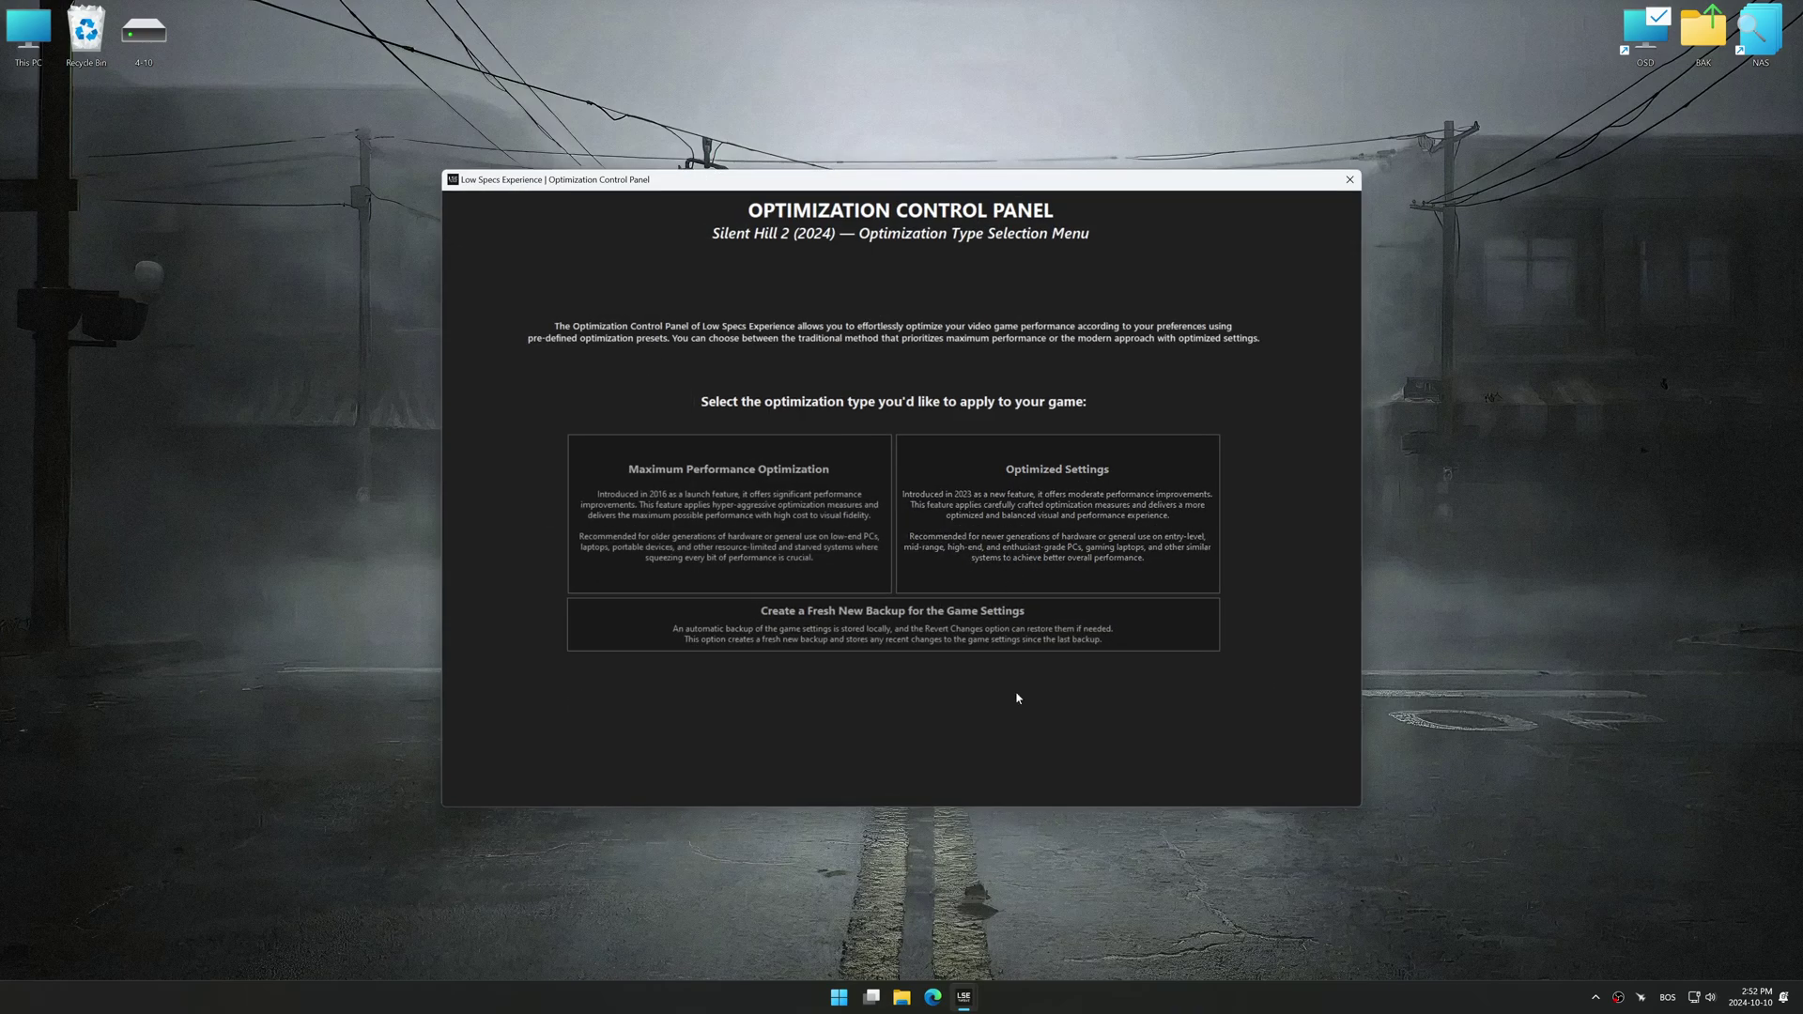
Pick Maximum Performance Optimization and set the in-game resolution to 1920 x 1080 (16:9)
{"action": "left_click", "coordinate": [779, 539]}
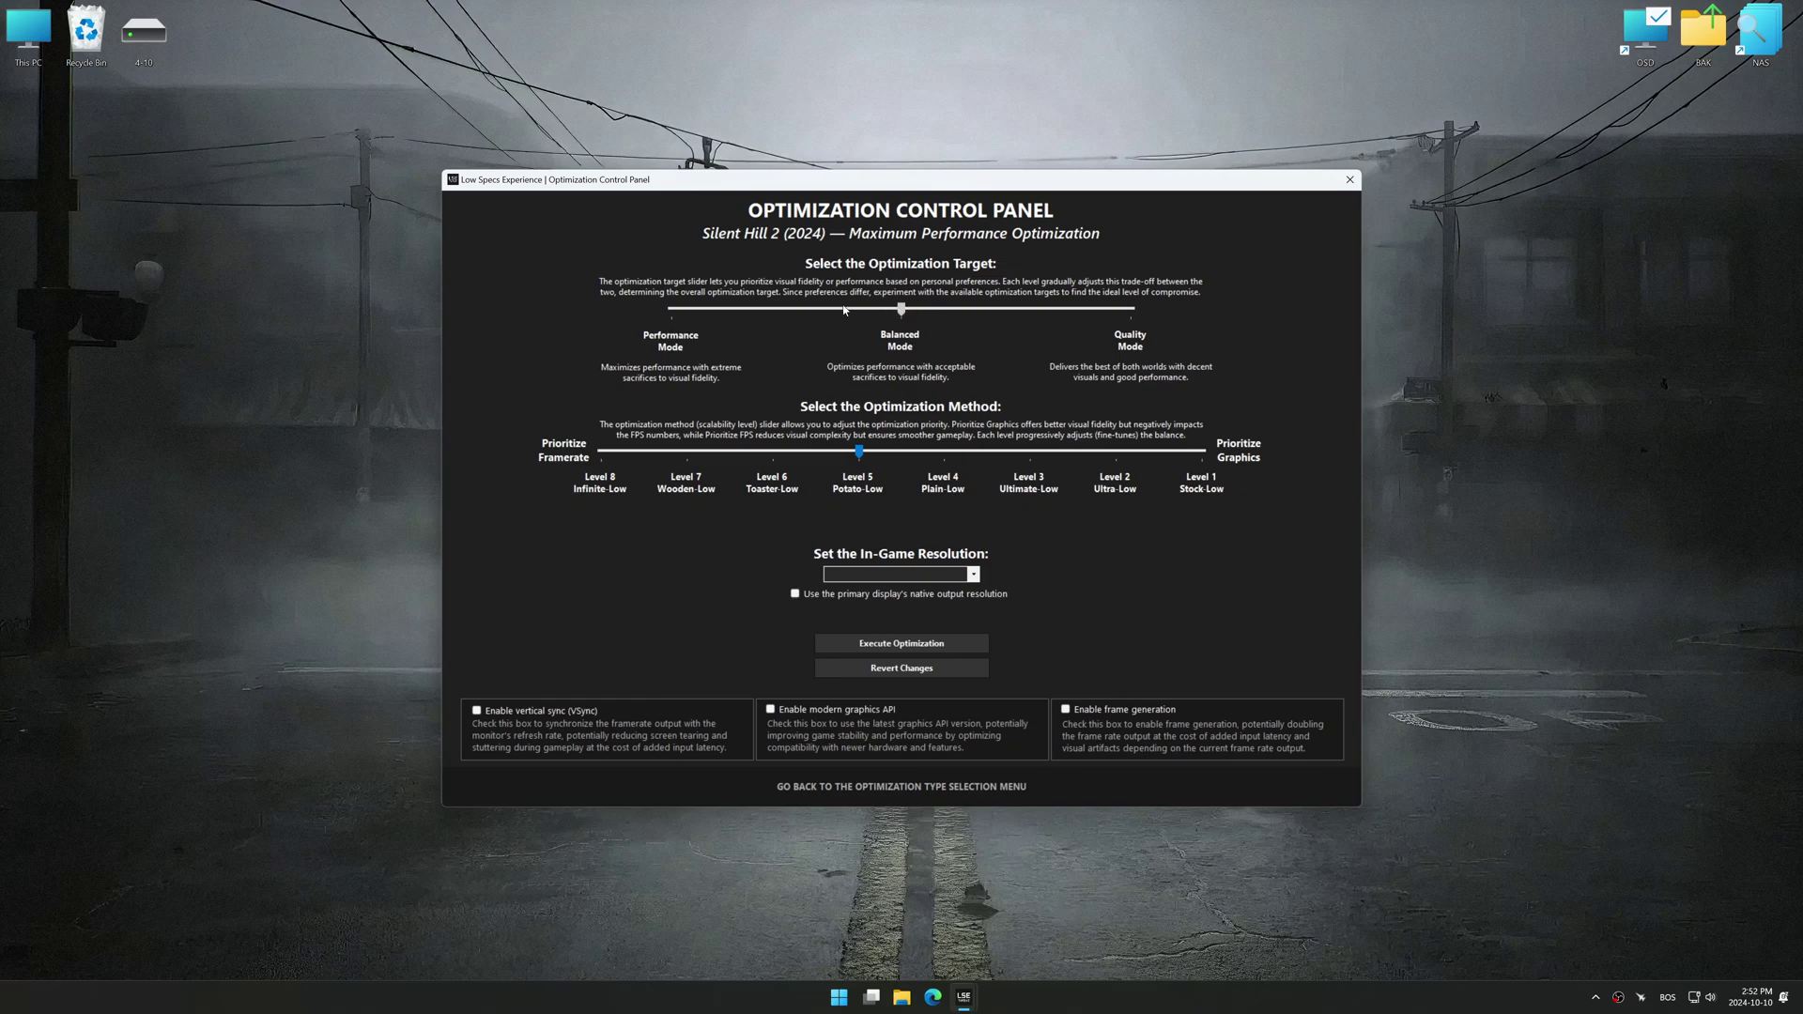
{"action": "left_click", "coordinate": [942, 575]}
{"action": "scroll", "coordinate": [864, 705], "scroll_direction": "down", "scroll_amount": 5}
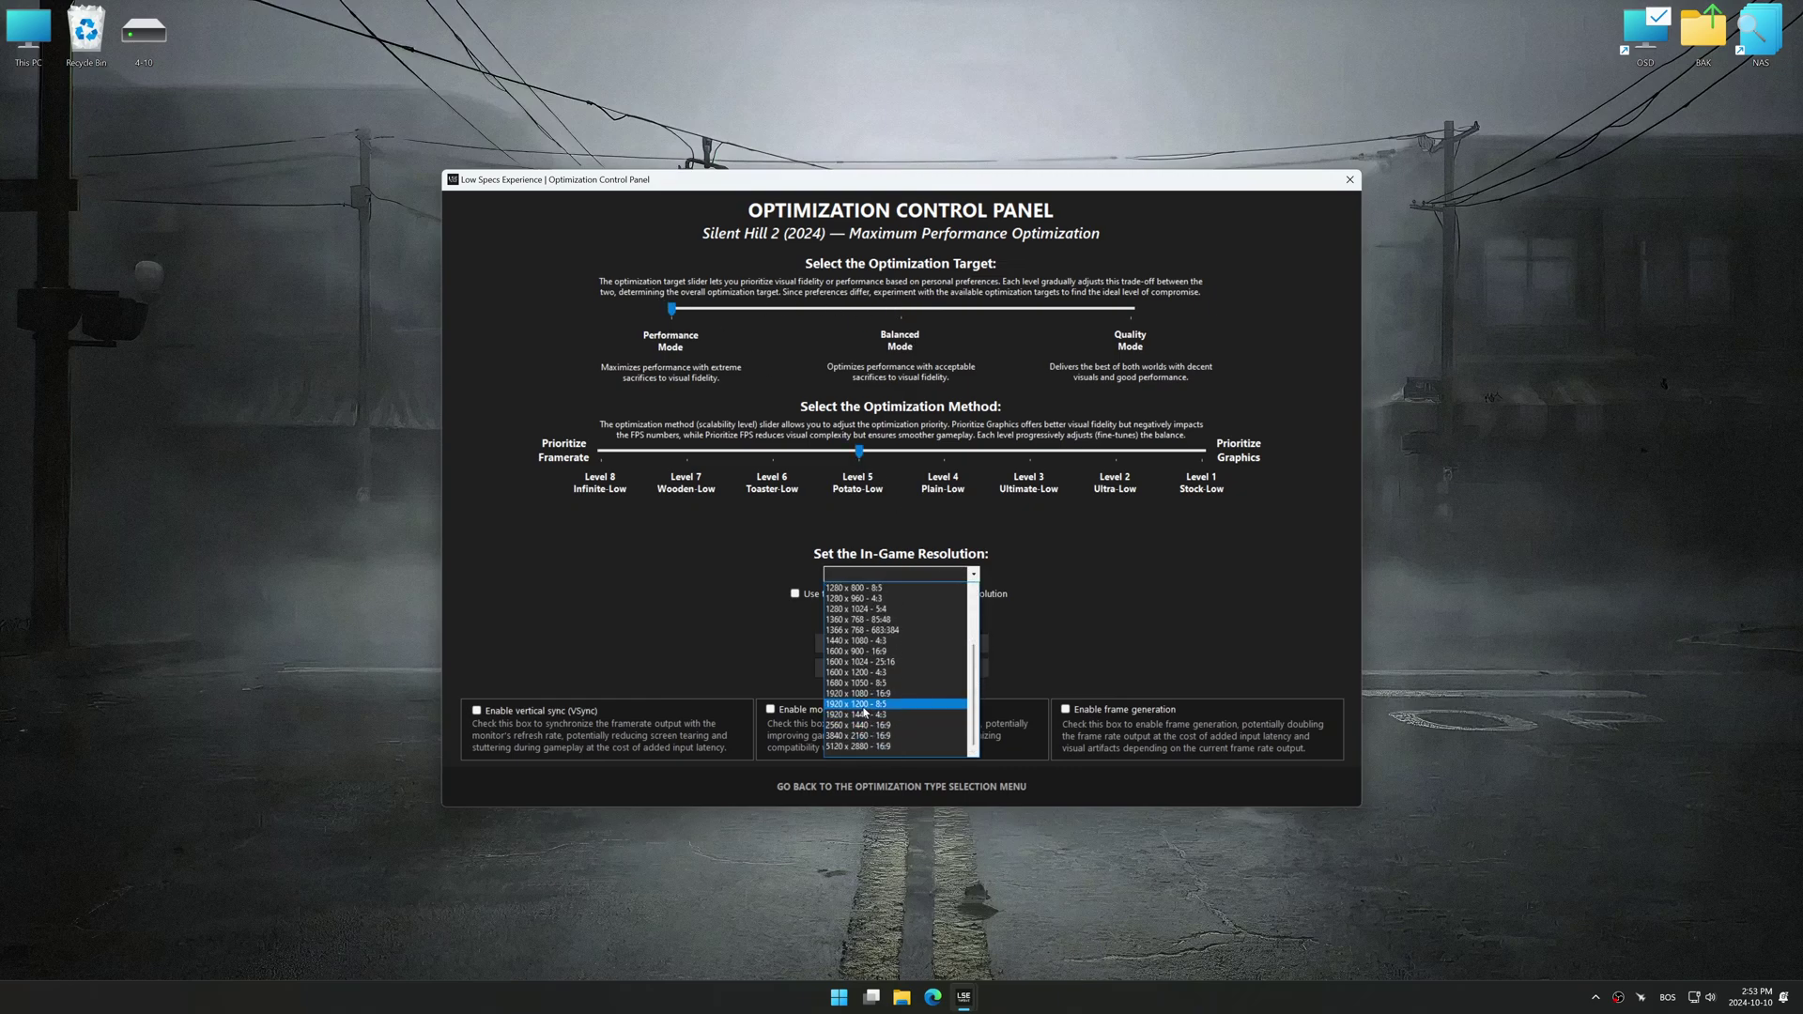
{"action": "left_click", "coordinate": [864, 694]}
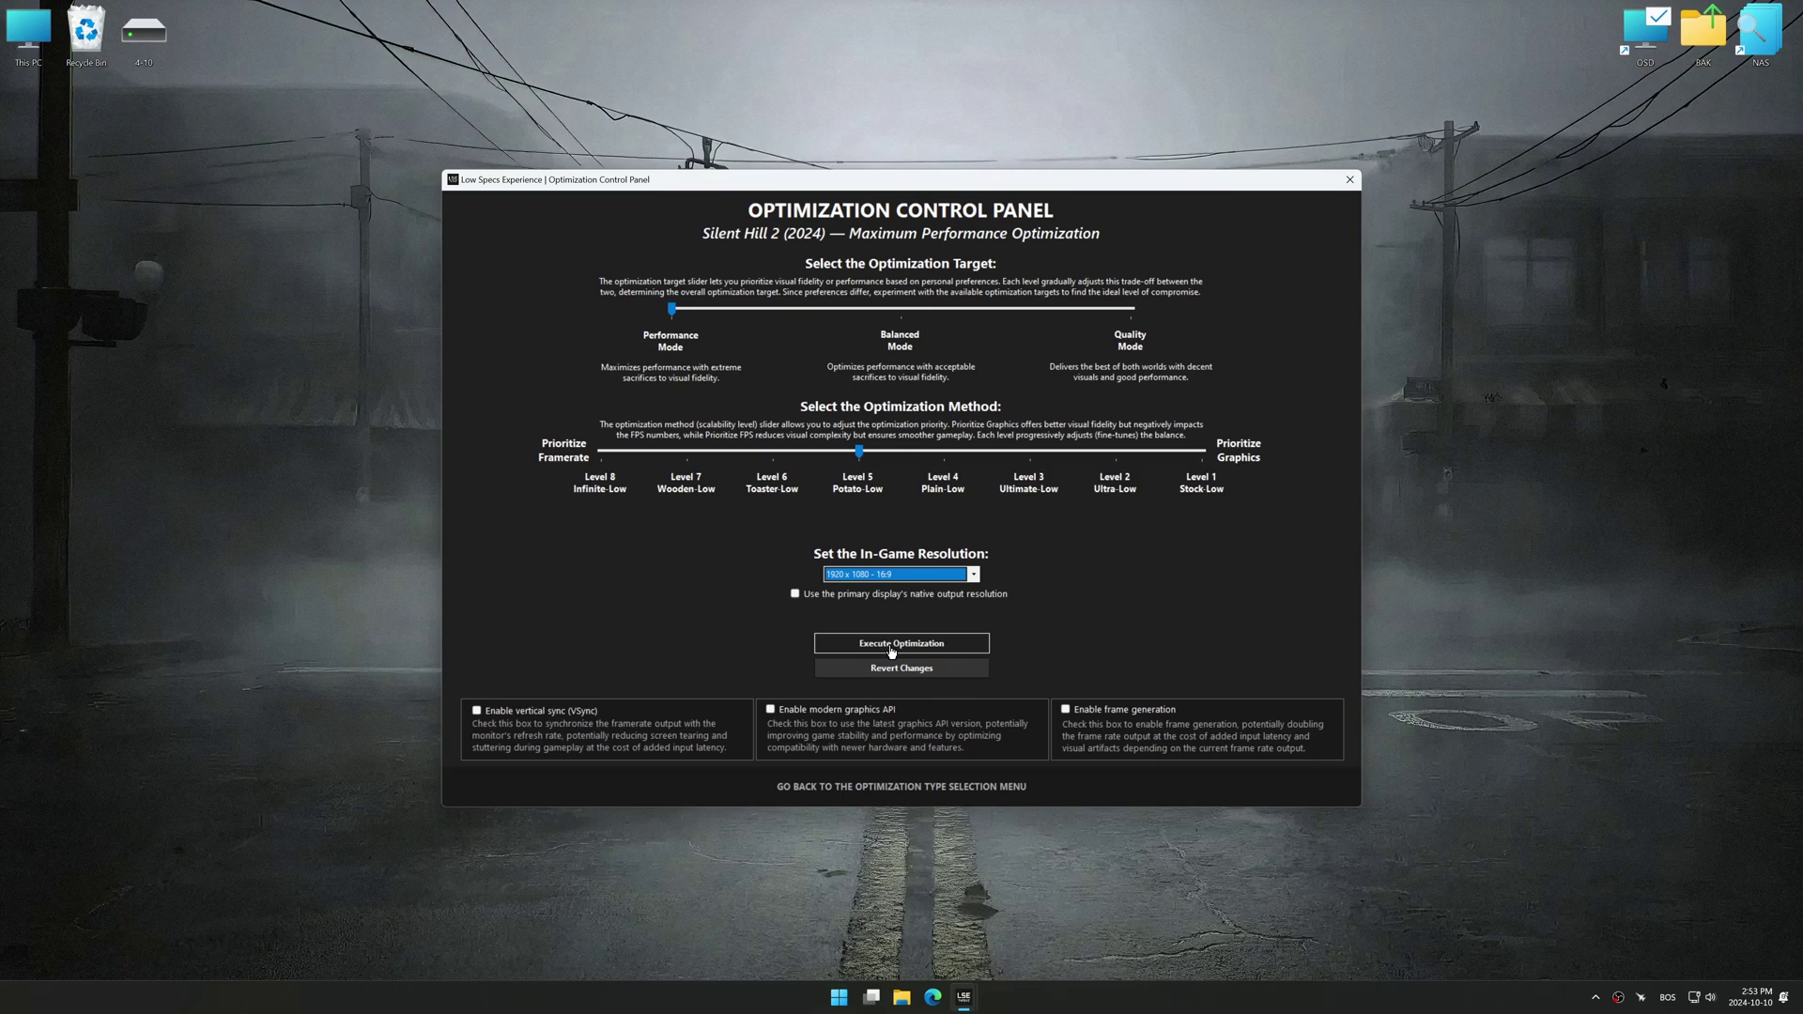
Execute the Level 5 Performance Mode optimization on Silent Hill 2, then restore the backed-up settings
{"action": "left_click", "coordinate": [891, 651]}
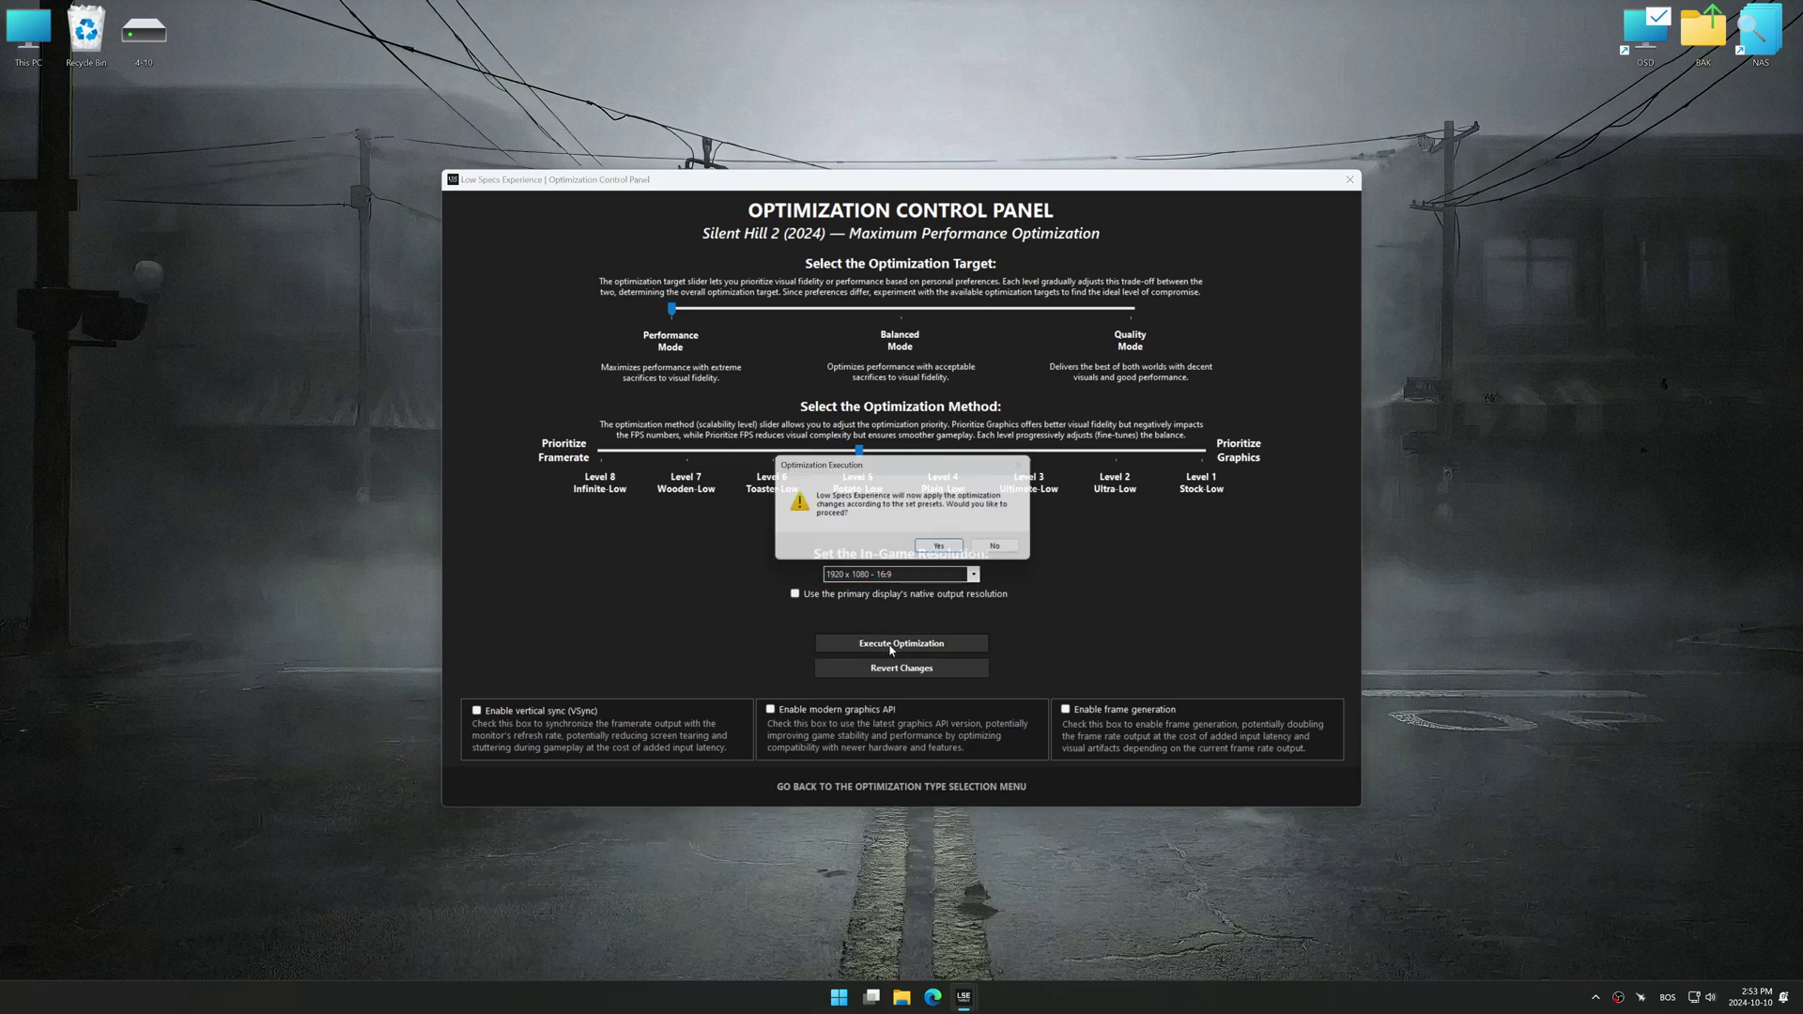
{"action": "left_click", "coordinate": [944, 551]}
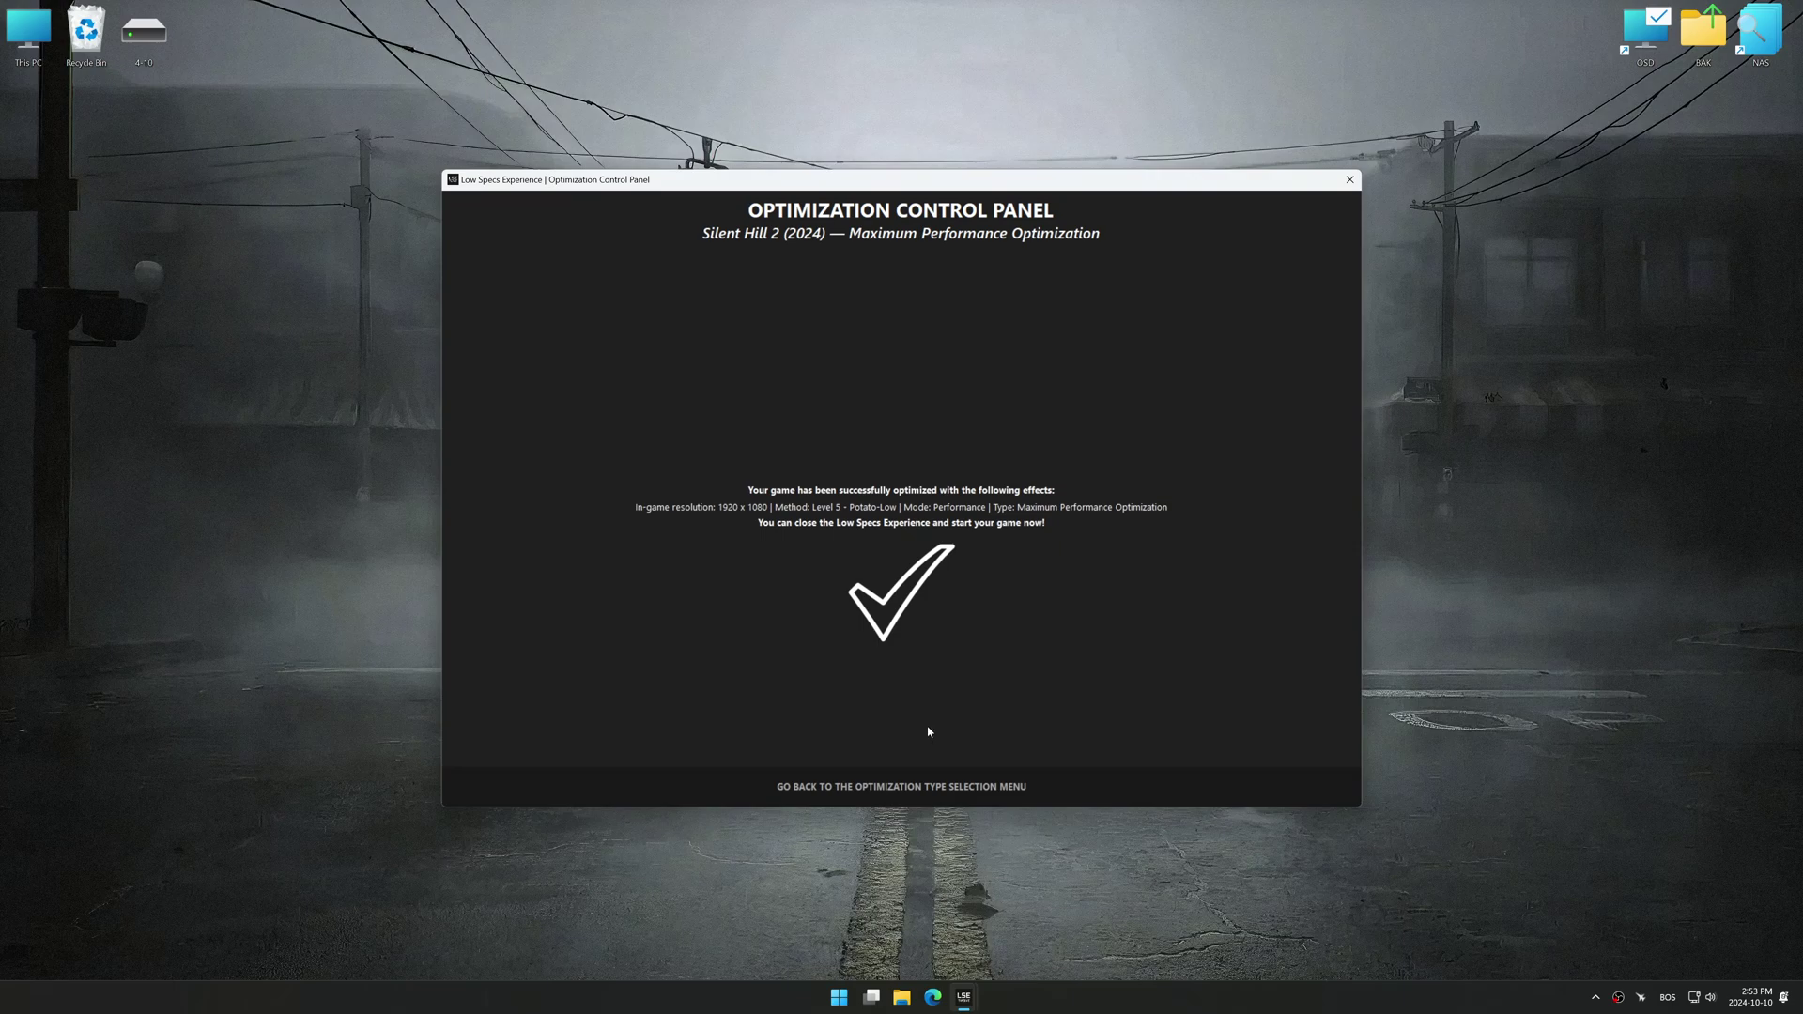
{"action": "left_click", "coordinate": [913, 785]}
{"action": "left_click", "coordinate": [821, 535]}
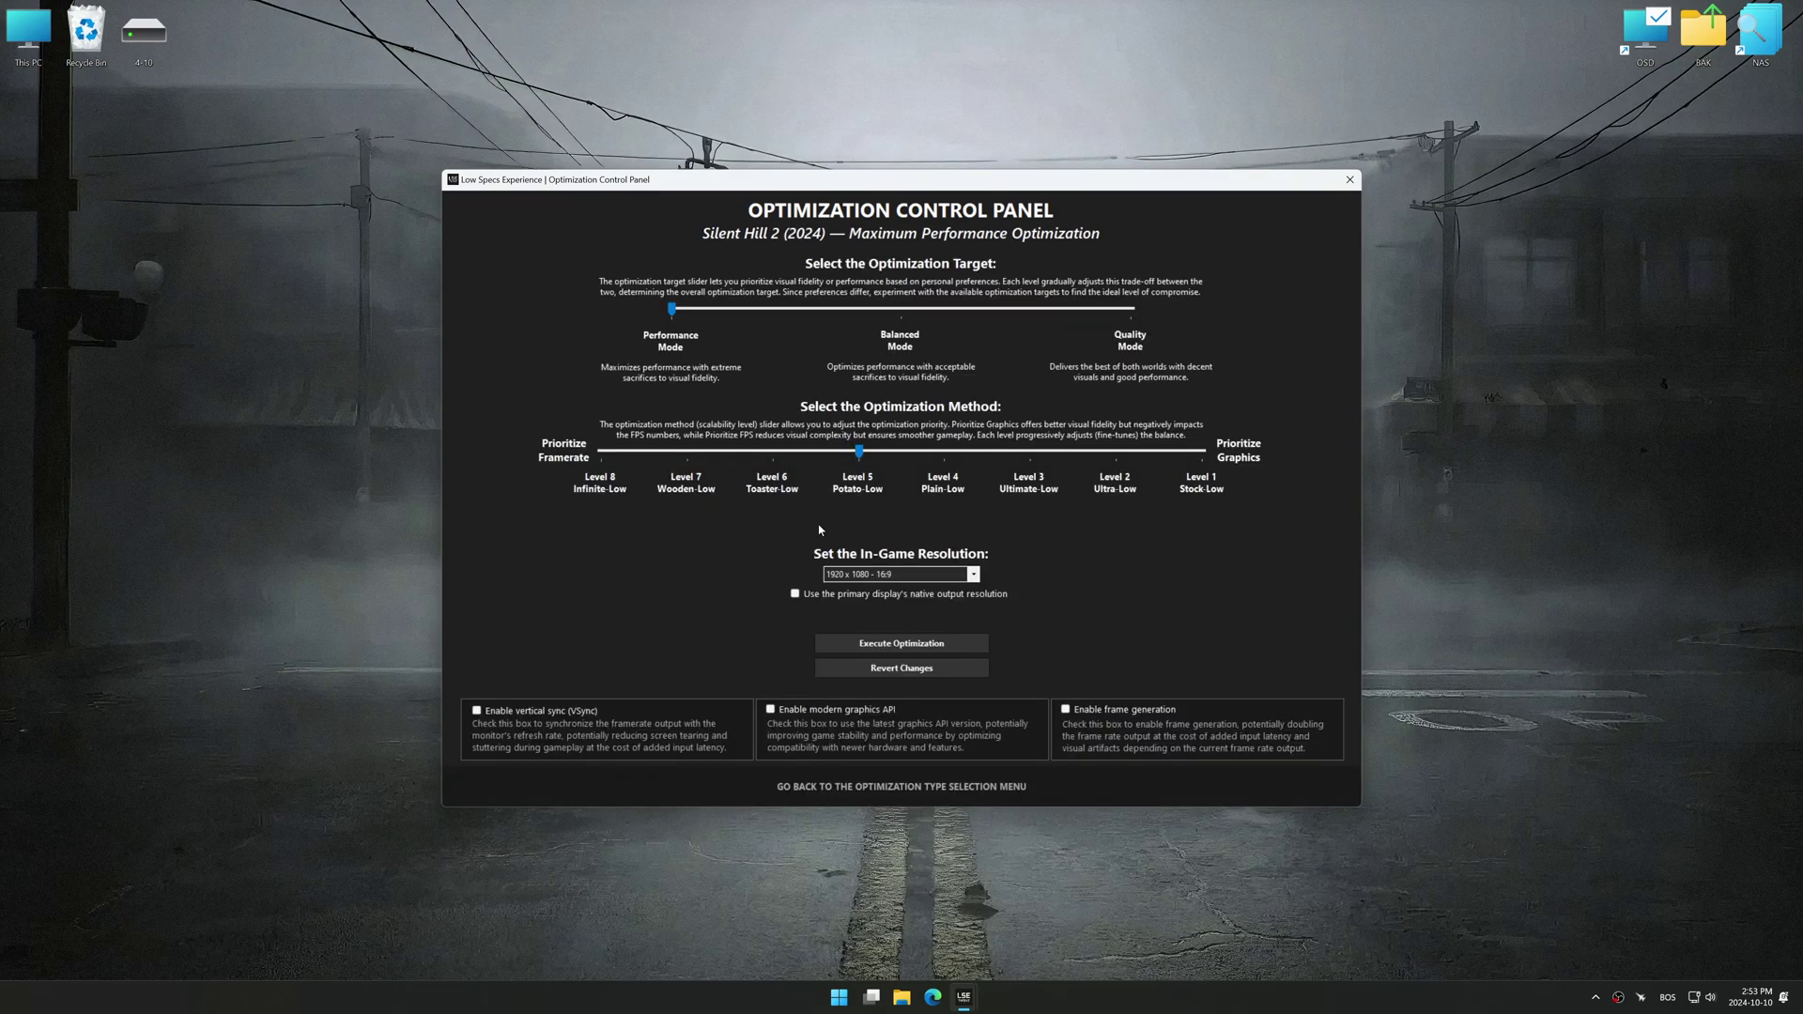
{"action": "left_click", "coordinate": [904, 672]}
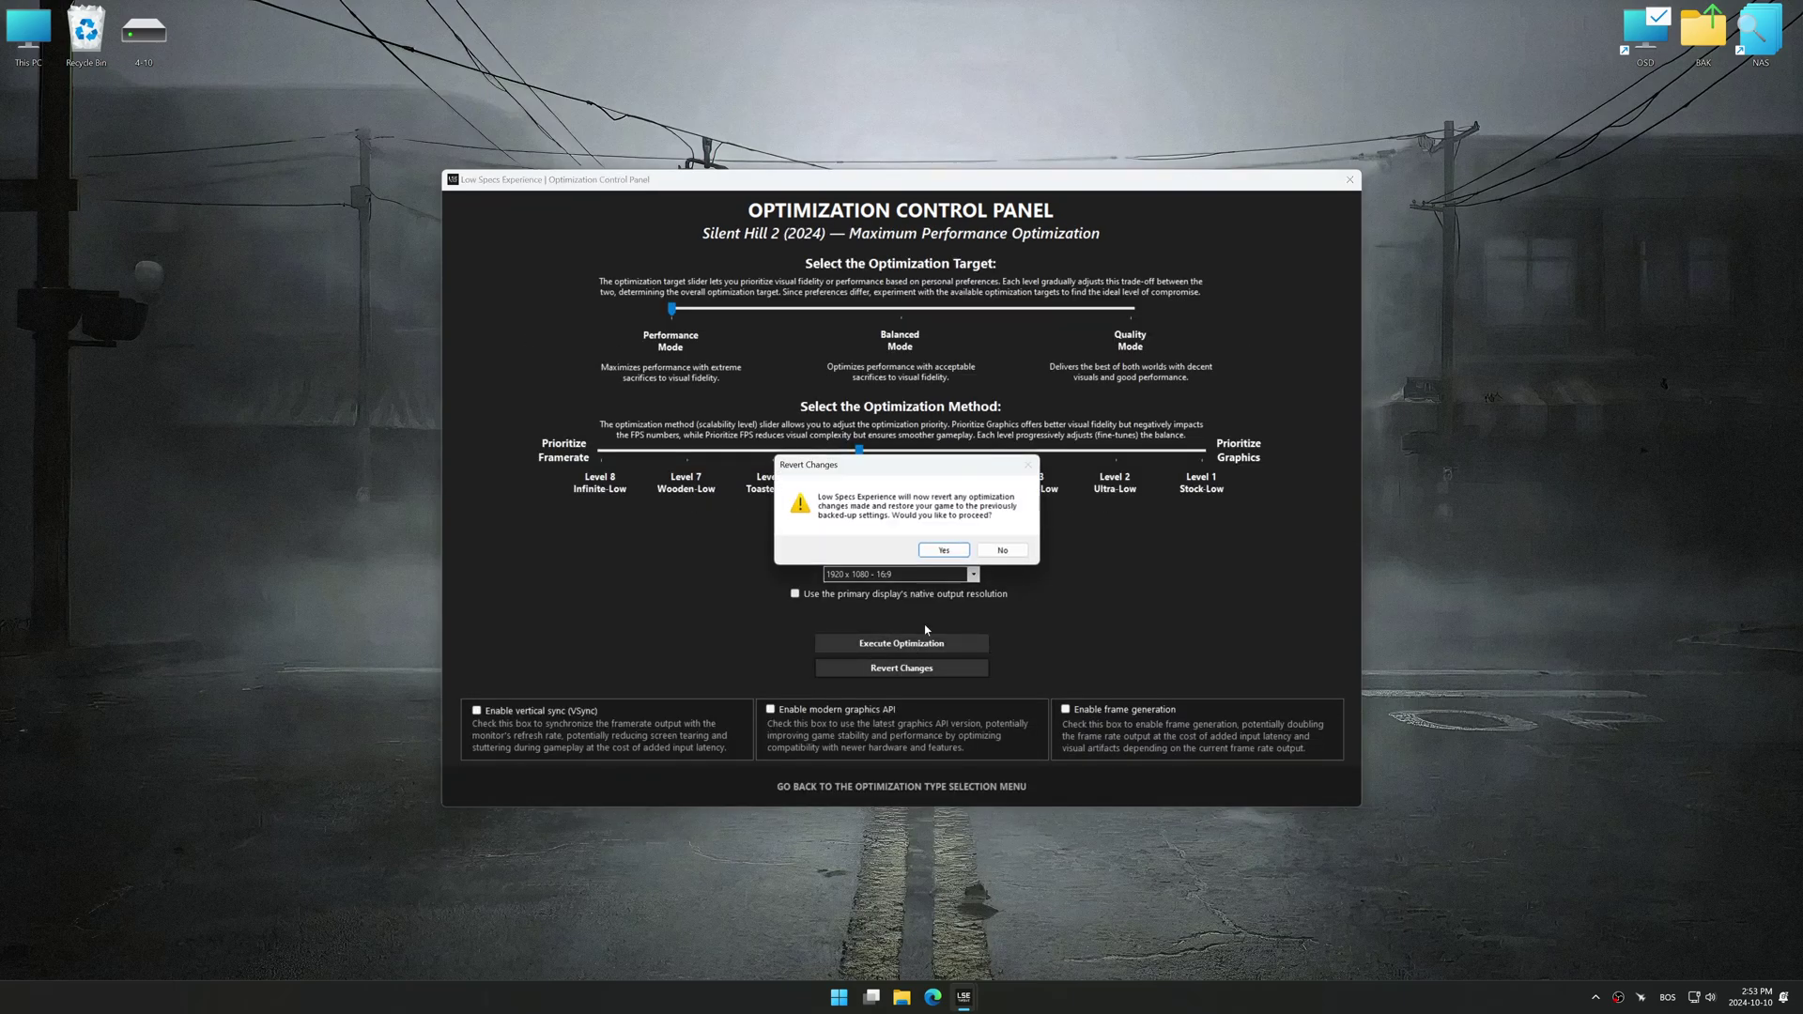
{"action": "left_click", "coordinate": [942, 552]}
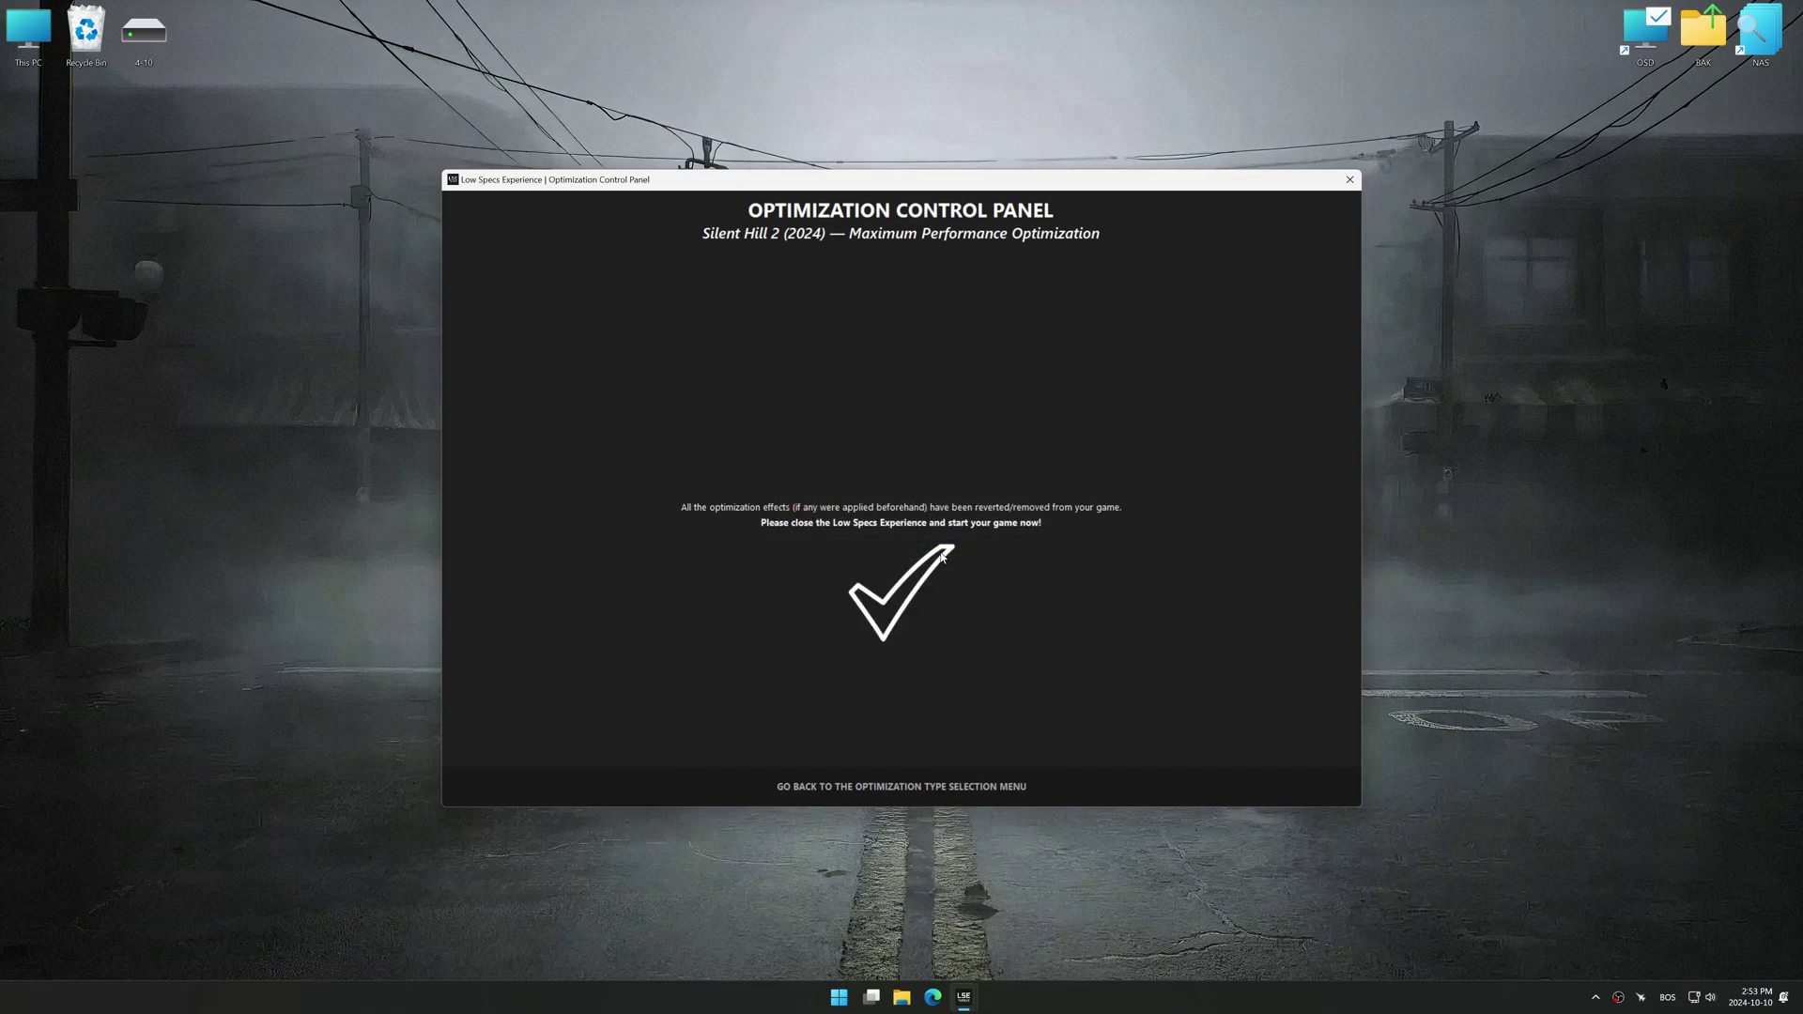